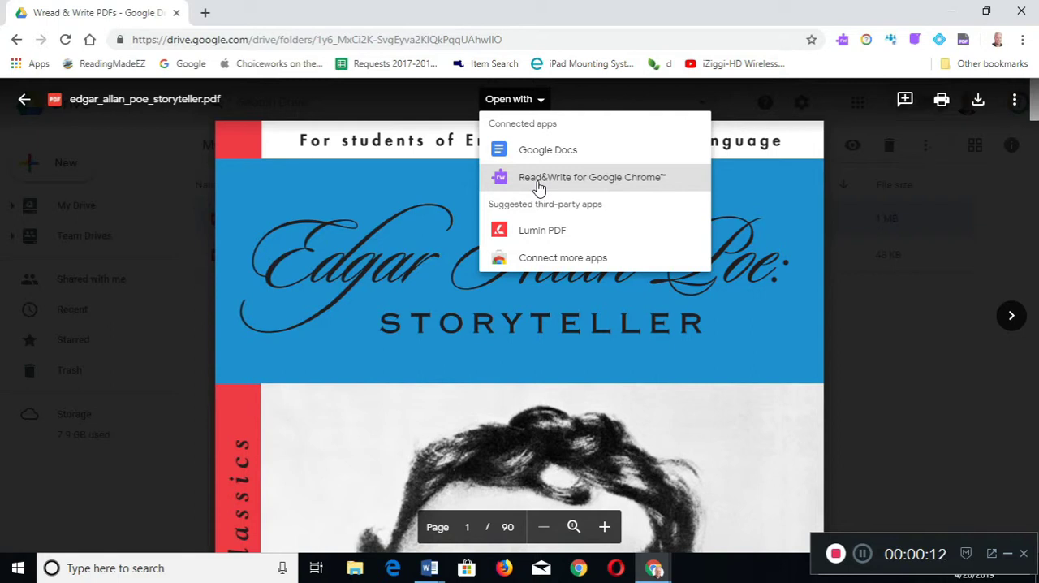
# - Open edgar_allan_poe_storyteller.pdf from the Wread & Write PDFs folder on Google Drive in the Texthelp PDF Reader
pyautogui.click(964, 46)
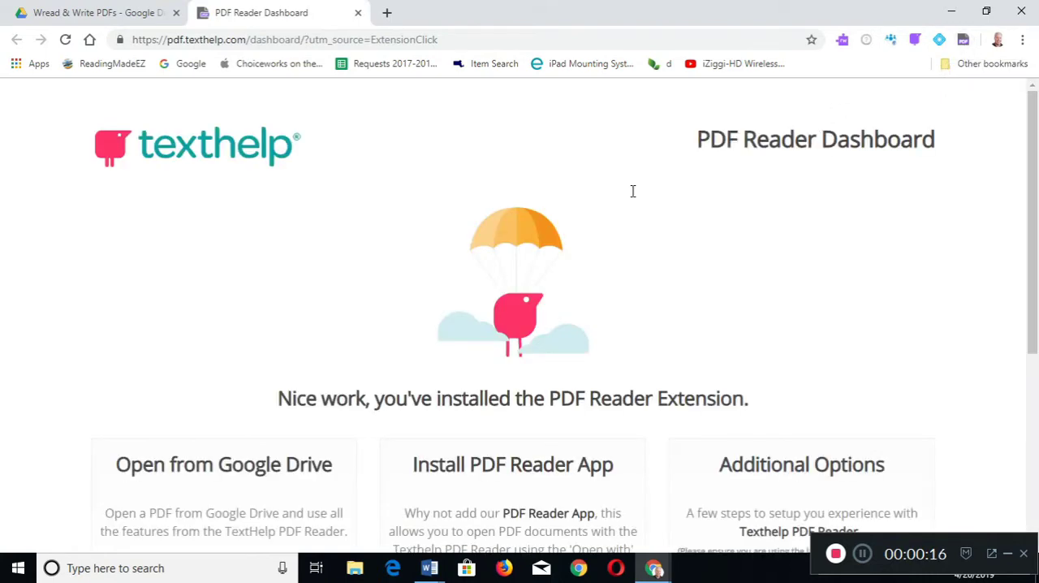
pyautogui.scroll(-4, 433, 315)
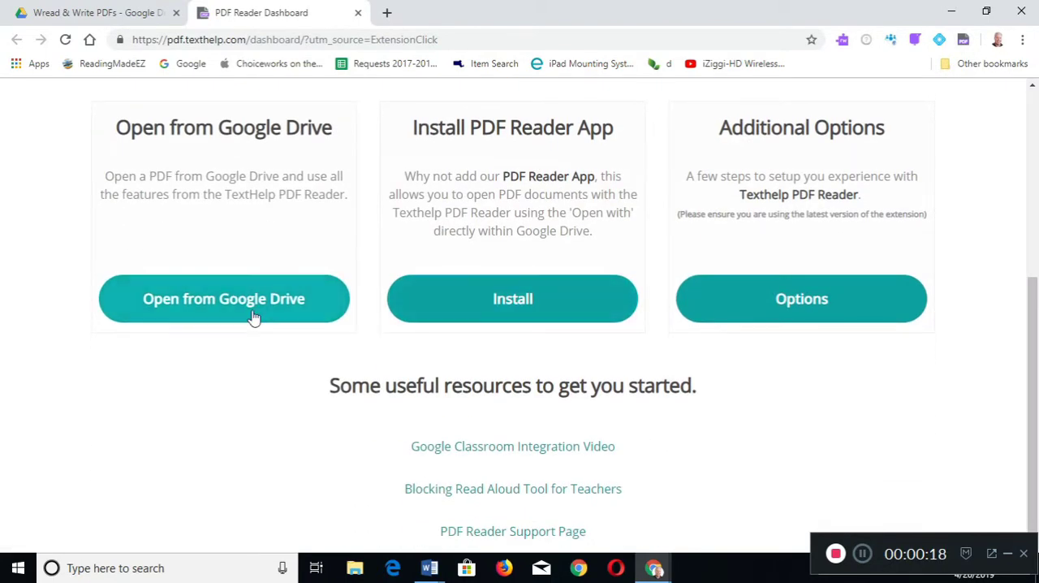
pyautogui.click(253, 317)
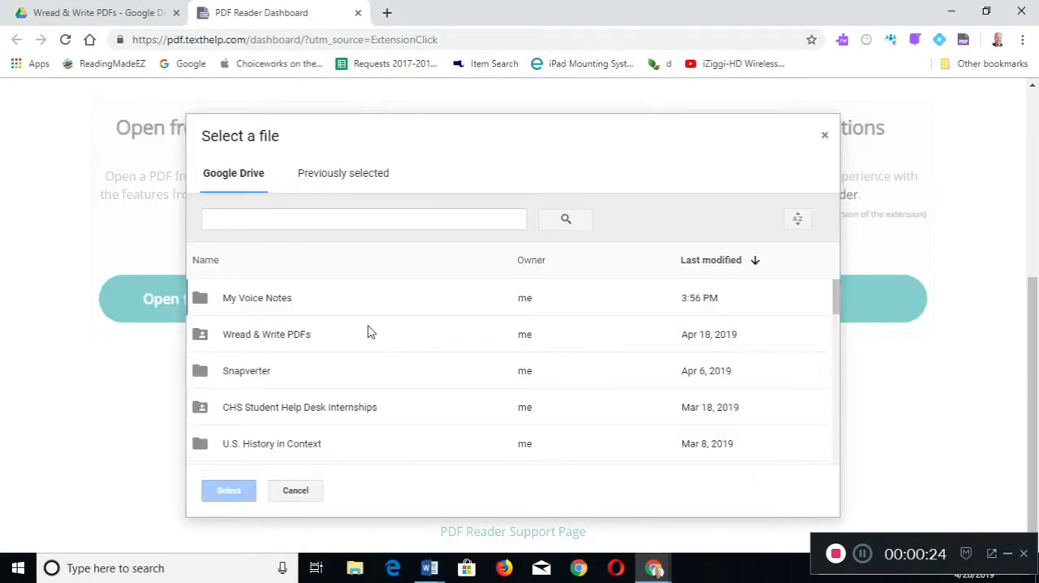
pyautogui.doubleClick(277, 339)
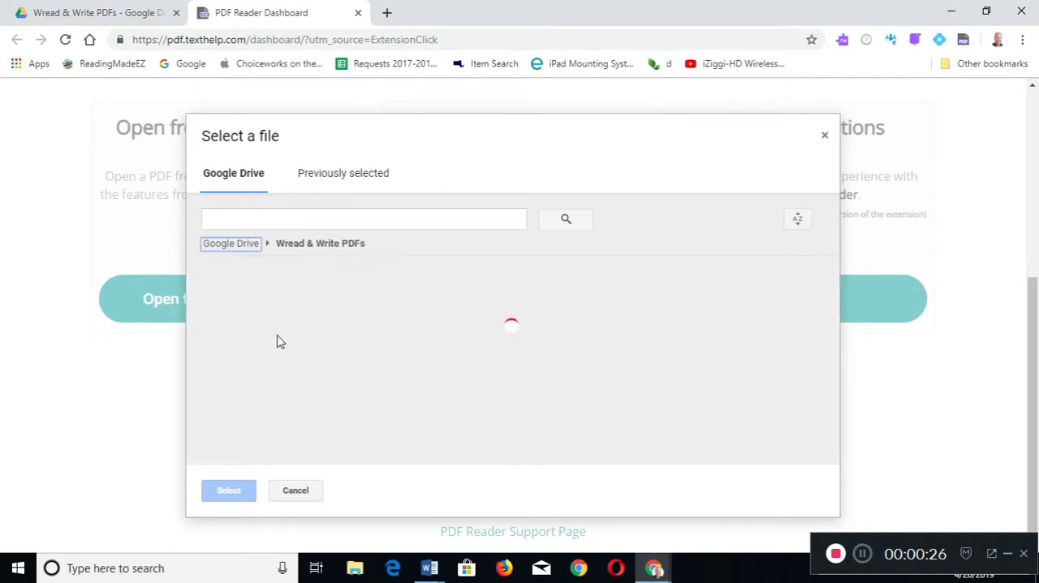
pyautogui.doubleClick(276, 315)
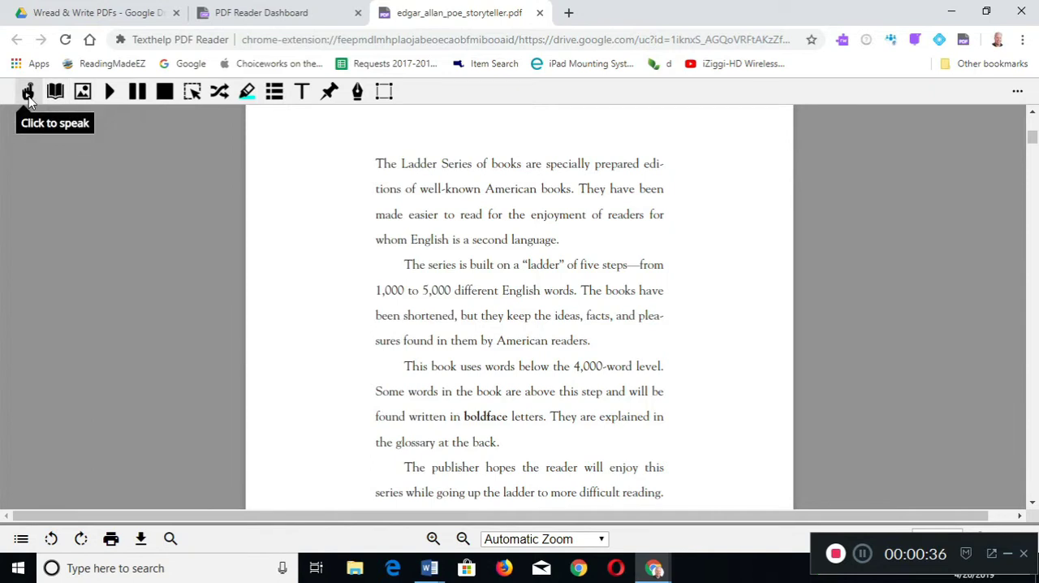
# - Have the first paragraph read aloud from "The Ladder Series" with Click to speak, and turn that mode off
pyautogui.click(28, 94)
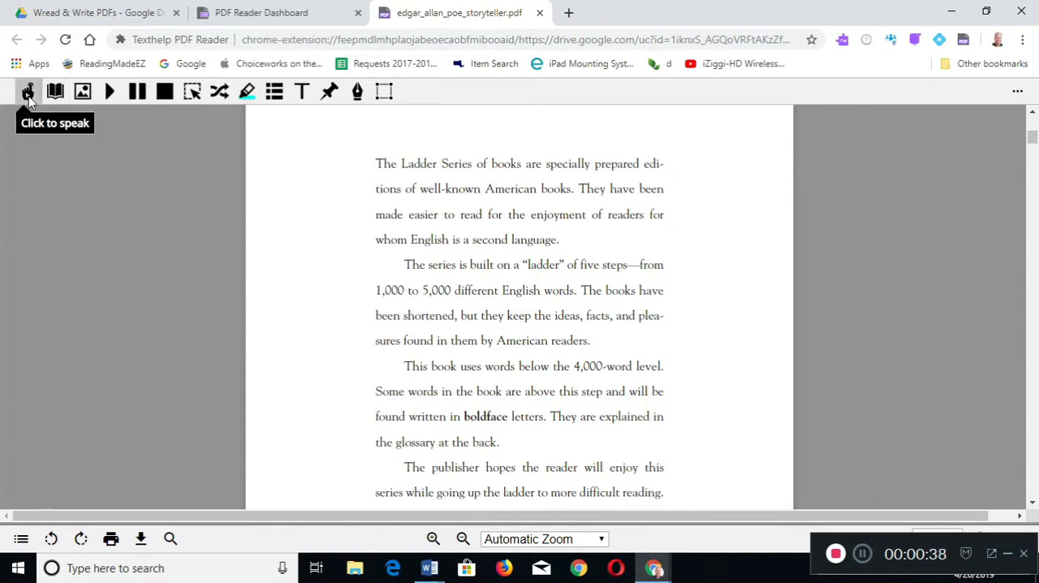
pyautogui.click(384, 163)
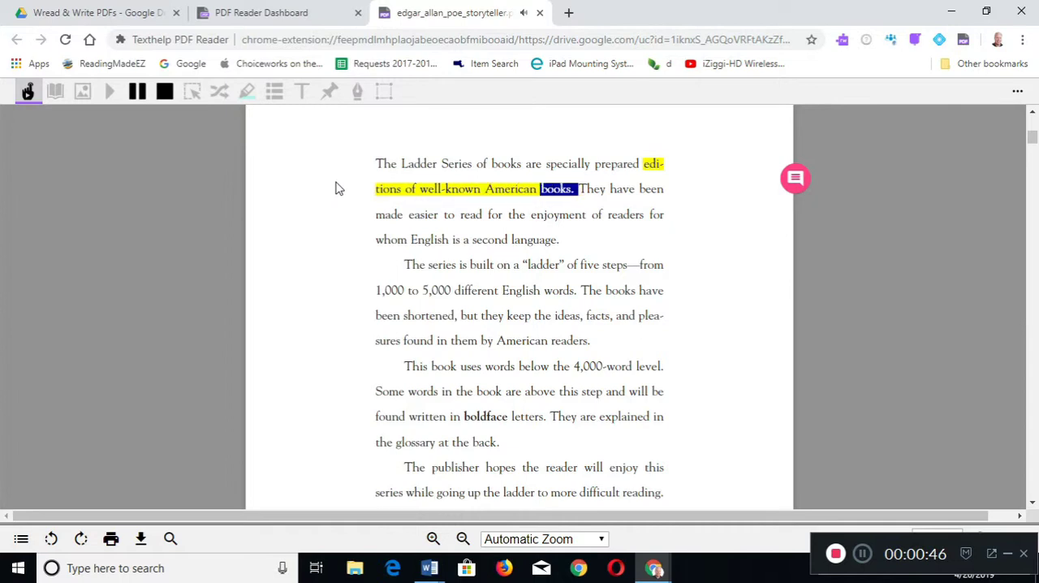
pyautogui.click(28, 91)
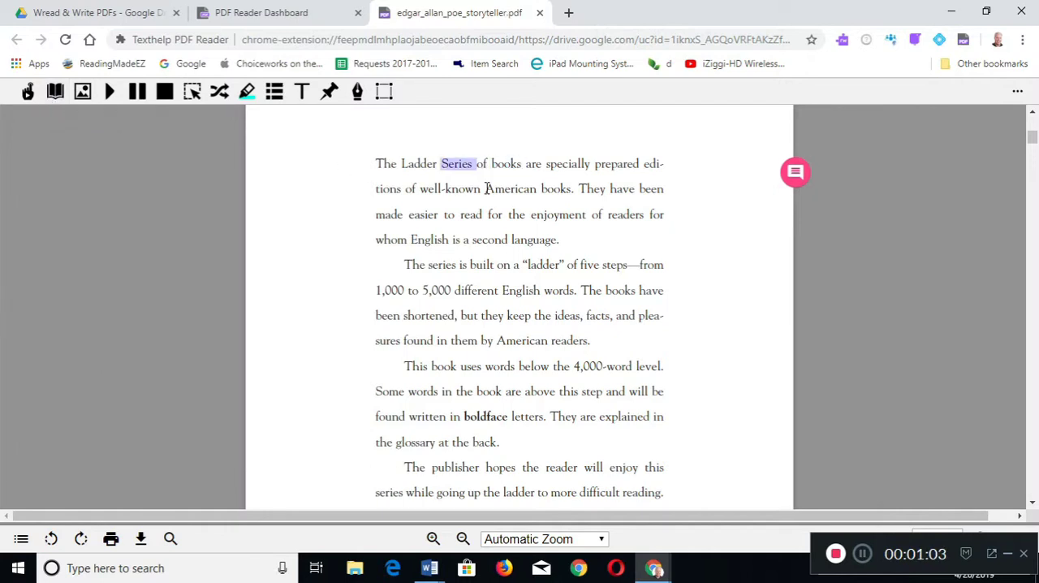
# - Look up "American" from the first paragraph in the Picture Dictionary and listen to the word
pyautogui.doubleClick(491, 189)
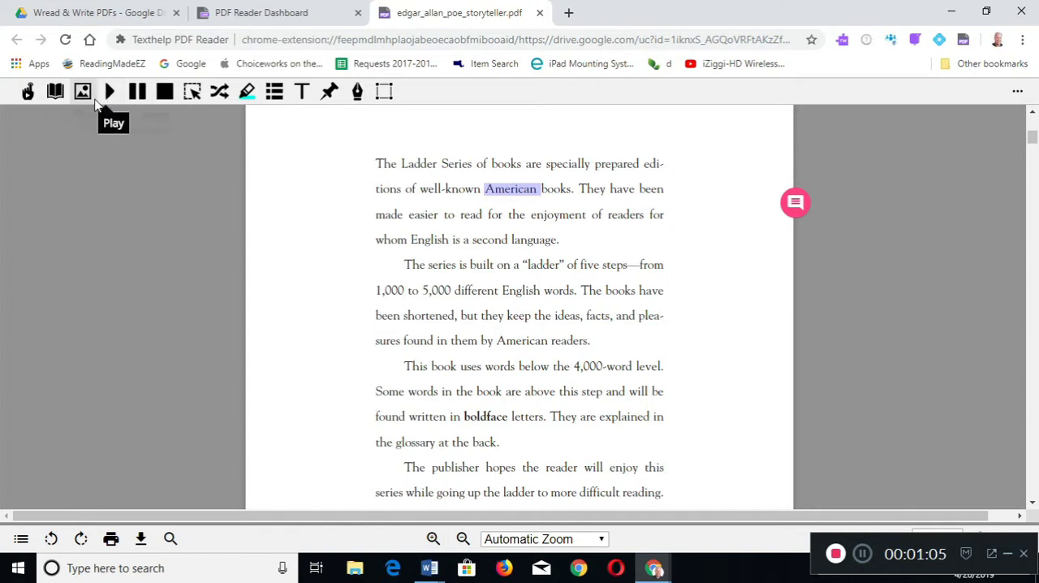
pyautogui.click(83, 96)
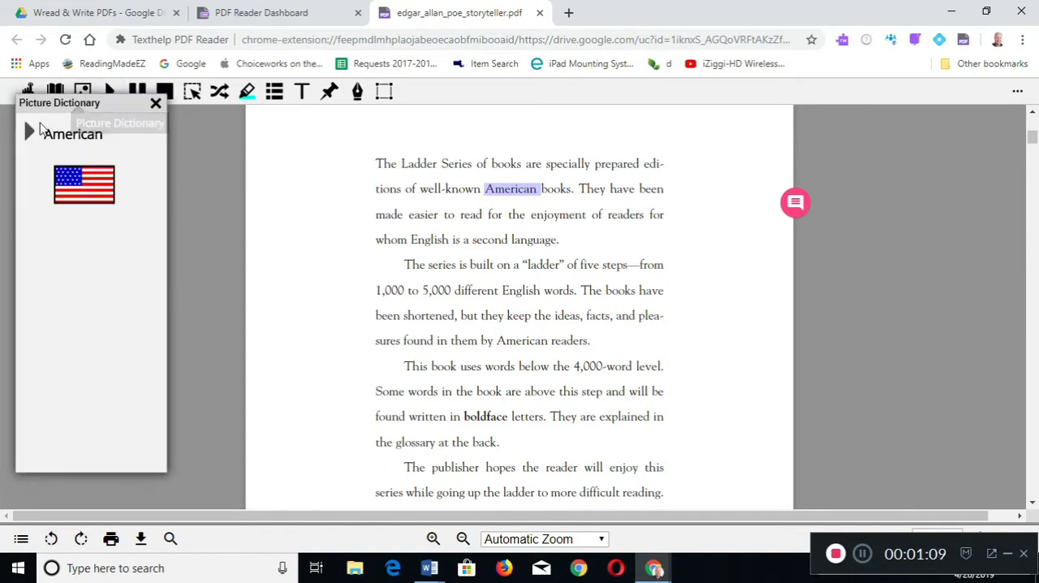
pyautogui.click(29, 132)
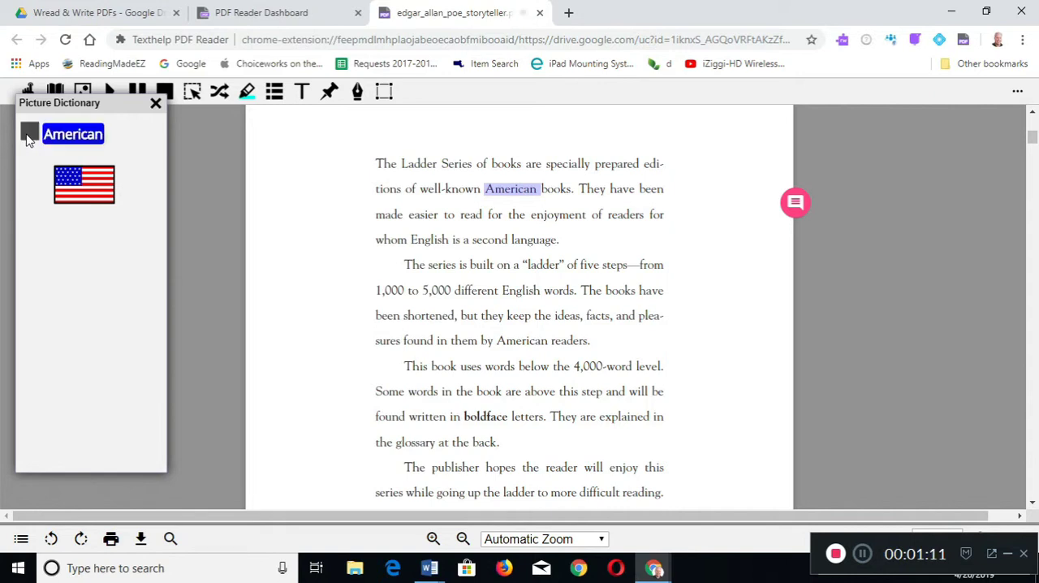
pyautogui.click(156, 106)
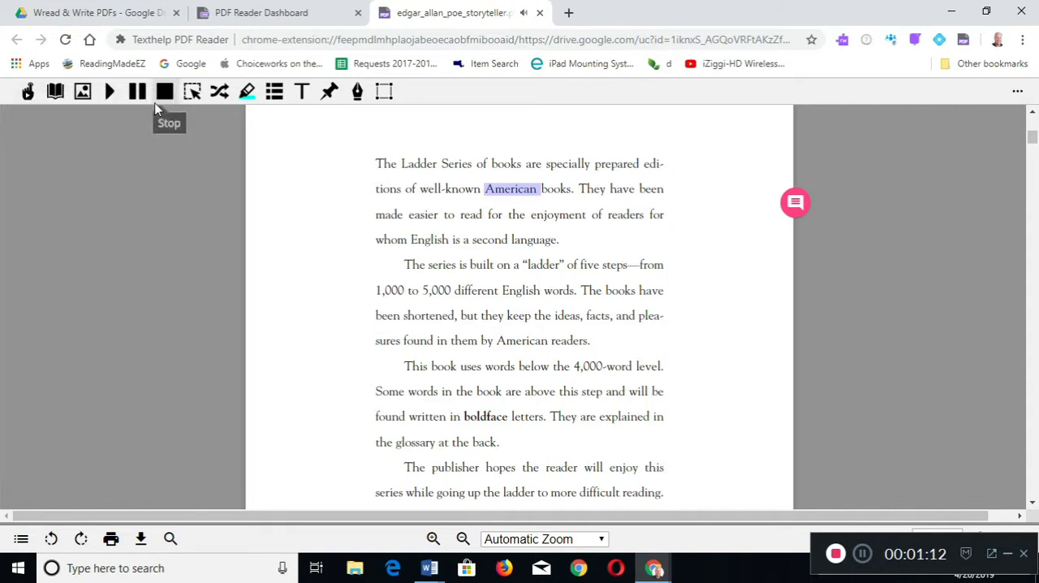
# - Look up "American" in the Dictionary, listen to the first noun definition and review the other meanings
pyautogui.click(56, 95)
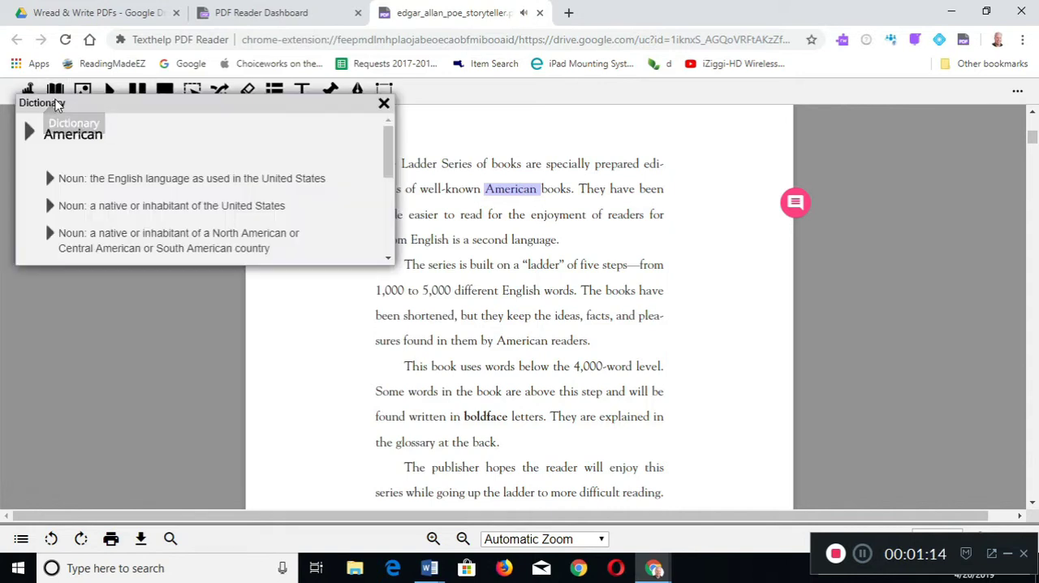
pyautogui.click(49, 178)
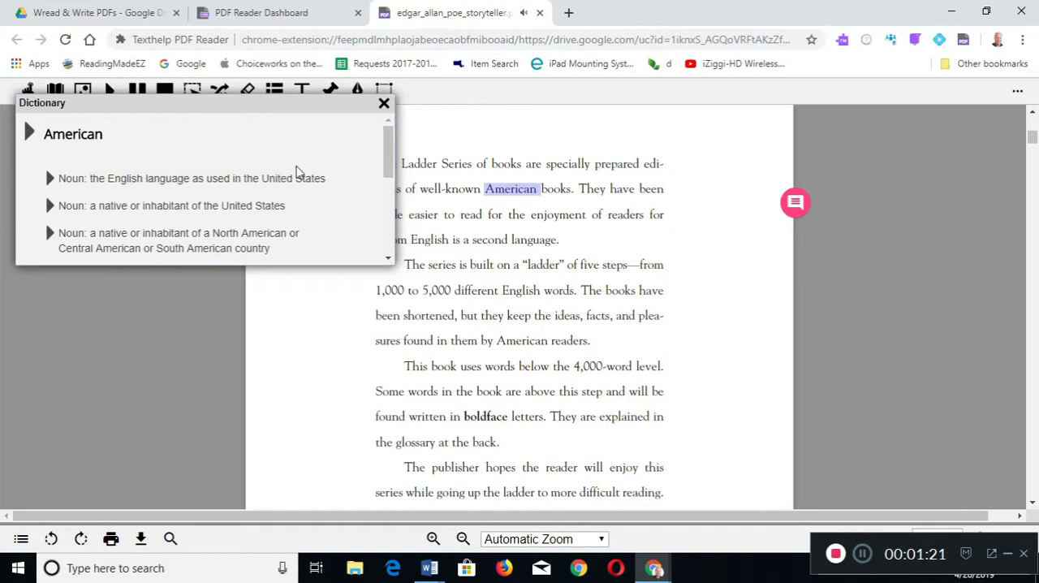
pyautogui.scroll(-1, 296, 171)
pyautogui.scroll(-3, 296, 171)
pyautogui.scroll(2, 296, 171)
pyautogui.scroll(2, 296, 170)
pyautogui.click(383, 104)
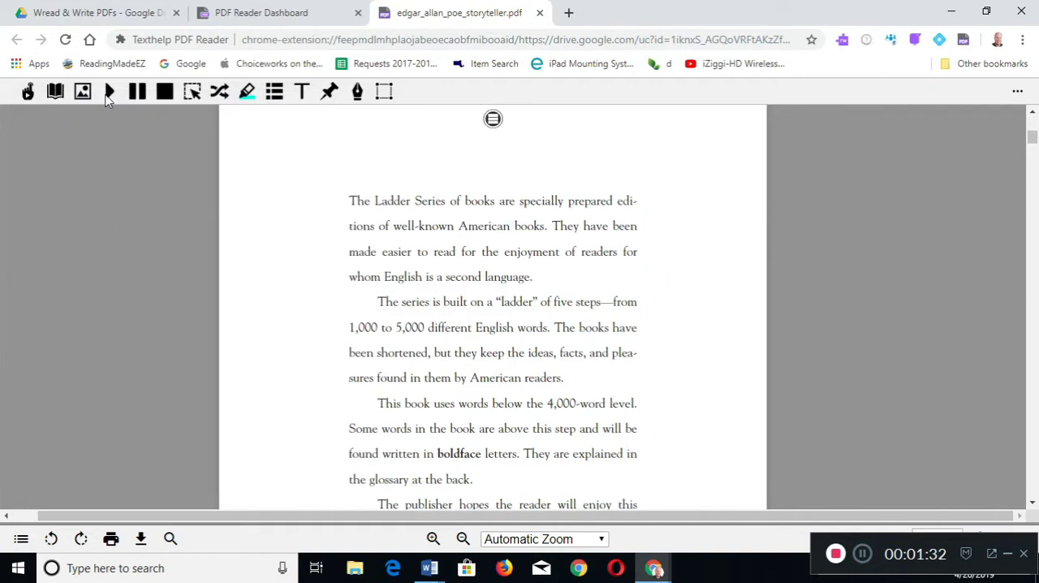
# - Play and stop the page's read-aloud, and have the Screenshot Reader speak the first text line up to "prepared"
pyautogui.click(110, 91)
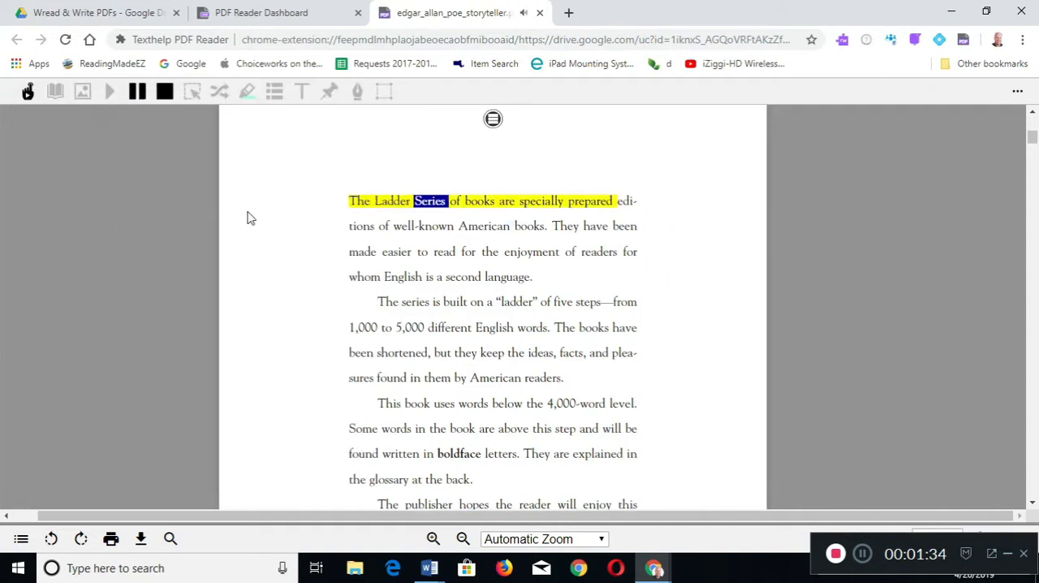
pyautogui.click(164, 92)
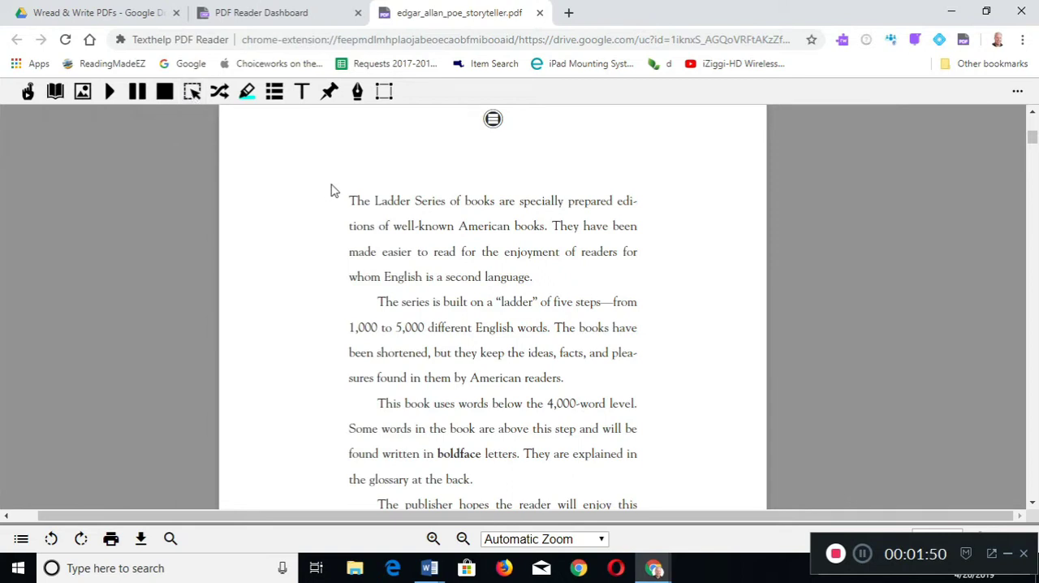
pyautogui.click(192, 91)
pyautogui.moveTo(333, 182); pyautogui.dragTo(617, 217)
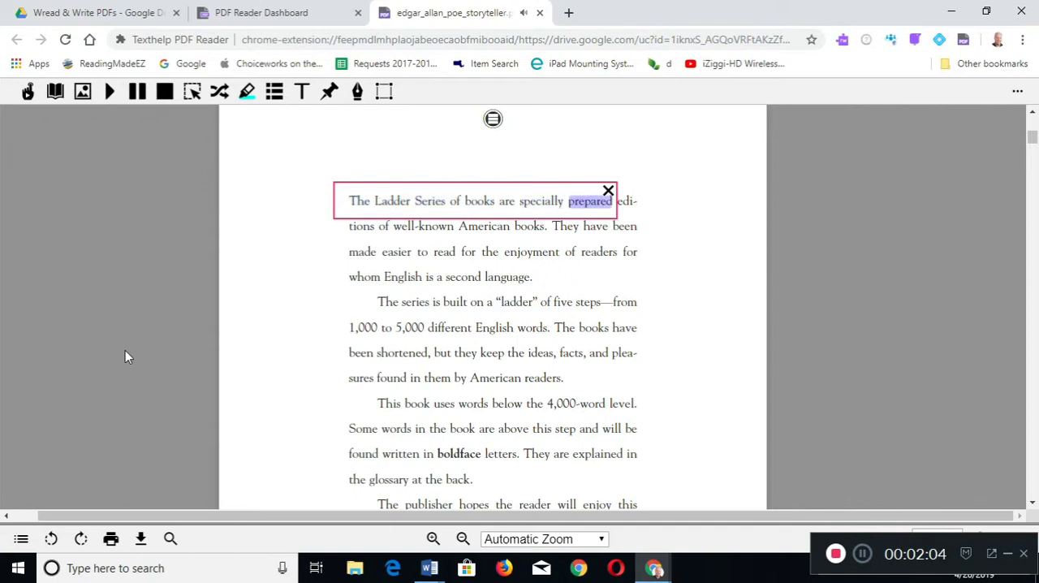
pyautogui.click(609, 192)
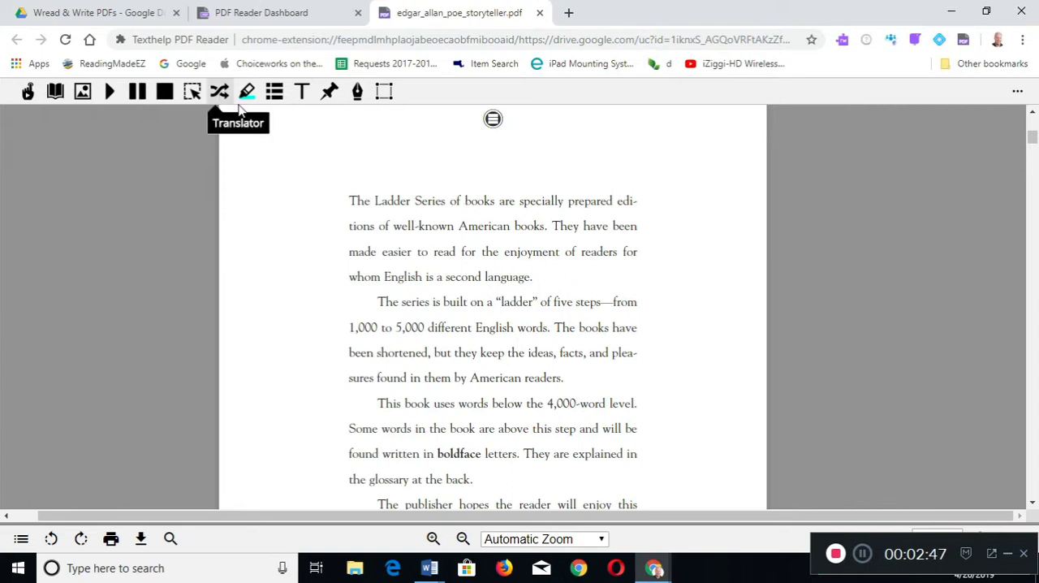
# - Translate the word "books" in the first line with the Translator and listen to the translation
pyautogui.doubleClick(469, 201)
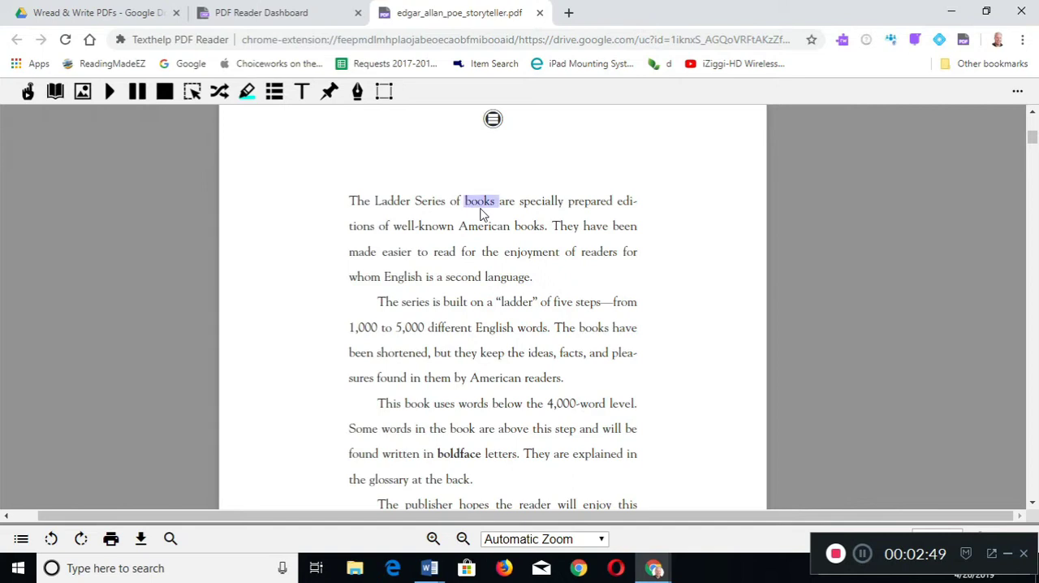
pyautogui.click(218, 92)
pyautogui.click(49, 179)
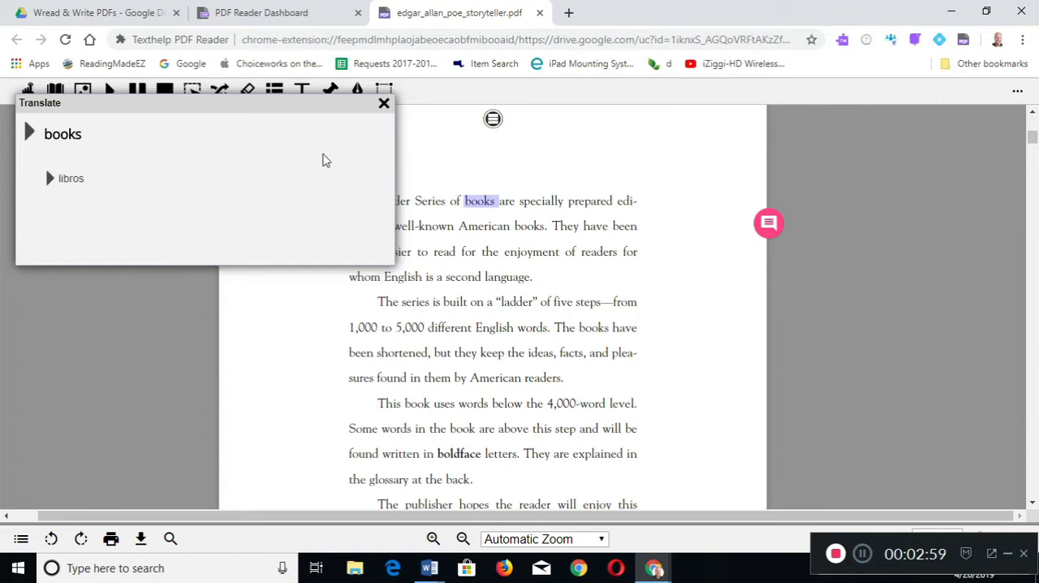
pyautogui.click(385, 105)
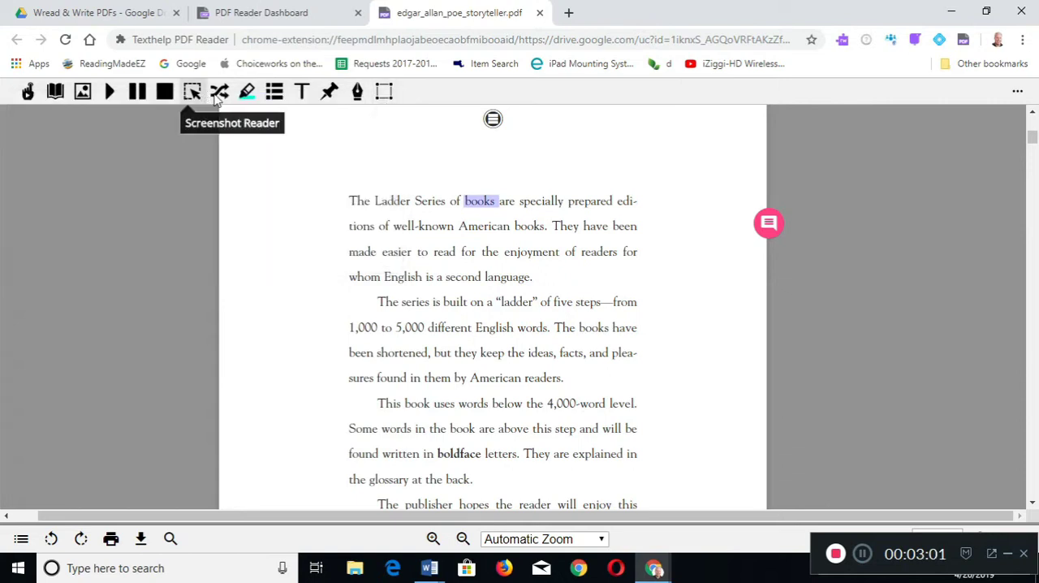
pyautogui.click(350, 227)
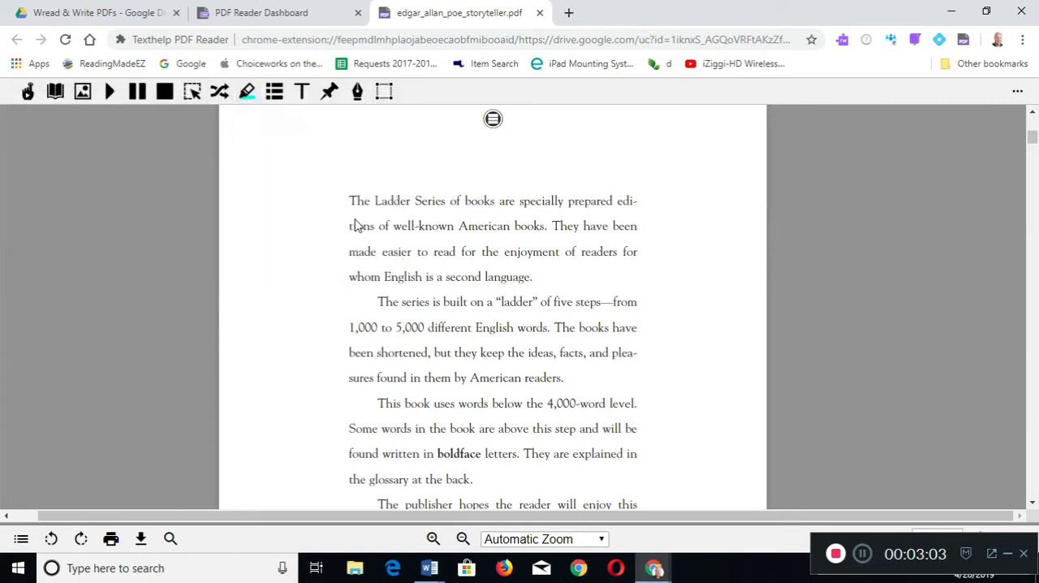
# - Highlight "American books." in the first paragraph in blue
pyautogui.click(248, 91)
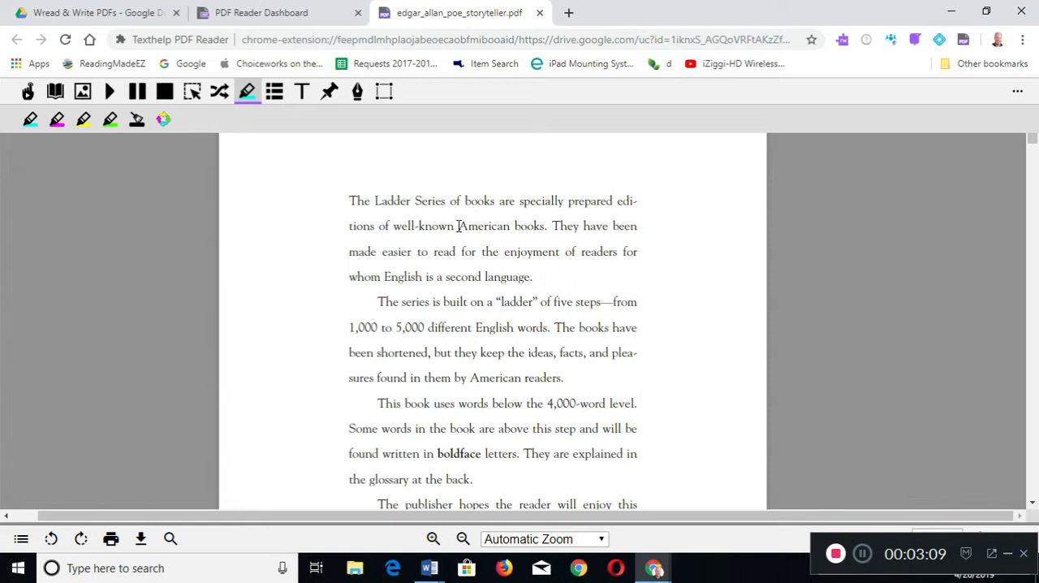
pyautogui.moveTo(392, 226); pyautogui.dragTo(513, 227)
pyautogui.click(497, 239)
pyautogui.doubleClick(516, 226)
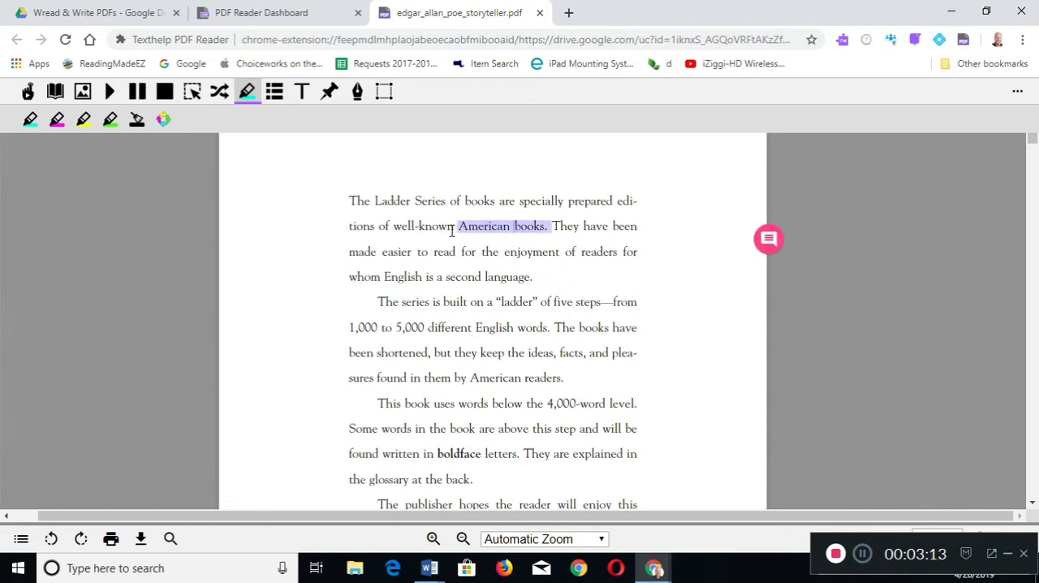
pyautogui.click(30, 120)
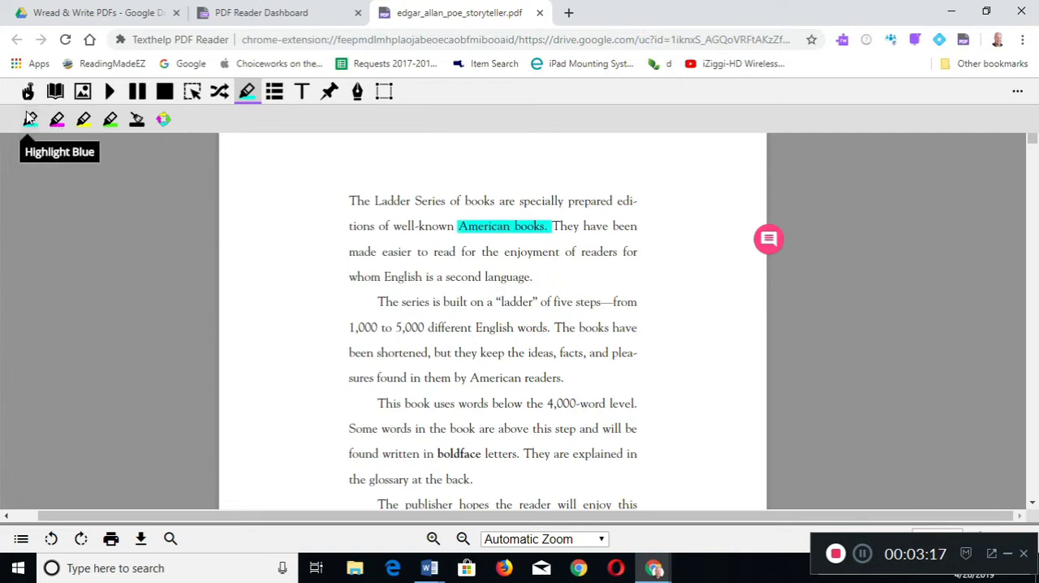
# - Highlight "English" in the first paragraph, "American" before "readers", and "boldface" in the third paragraph in blue
pyautogui.doubleClick(387, 276)
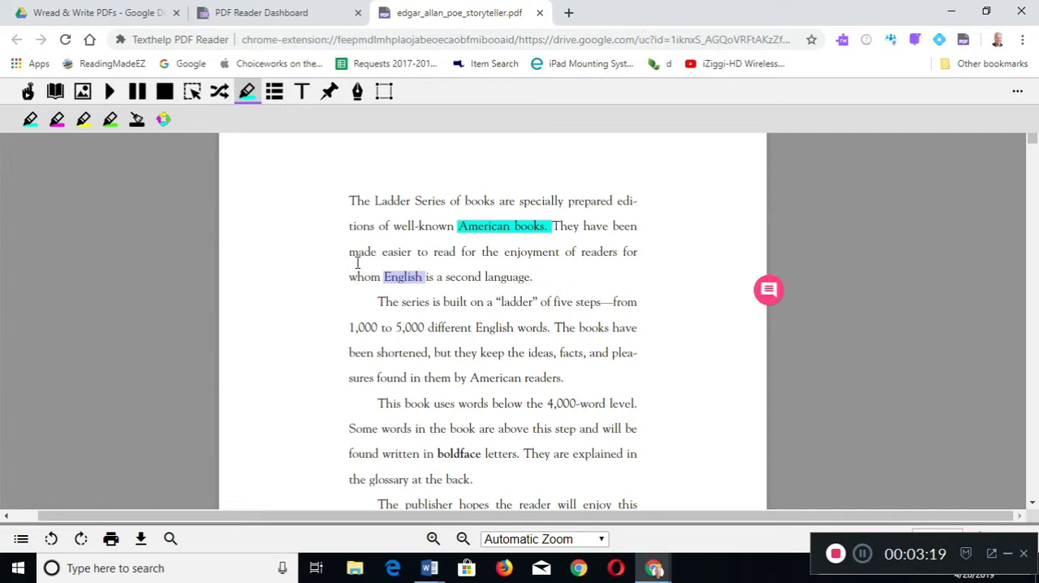
pyautogui.click(30, 120)
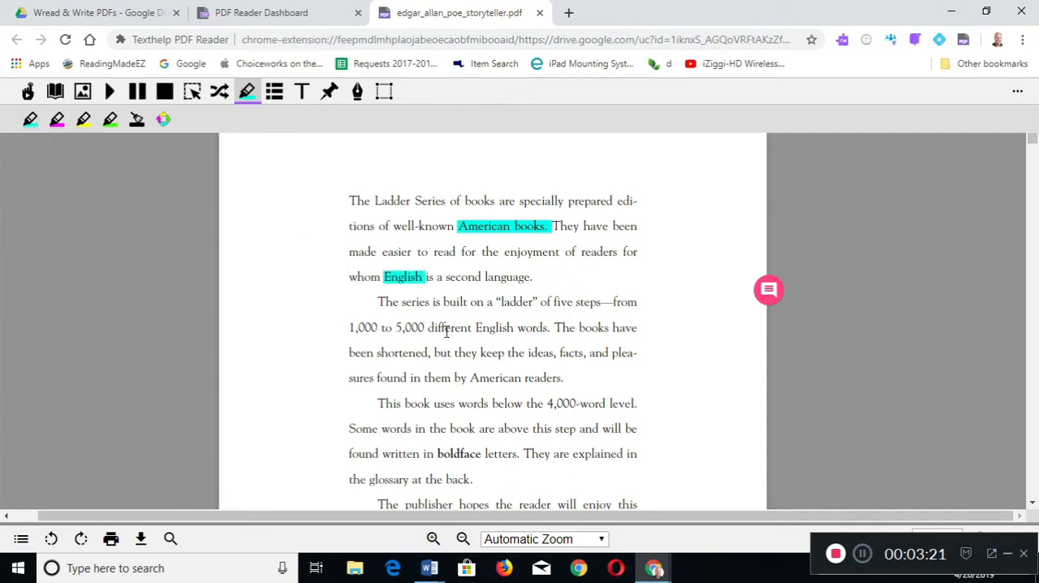
pyautogui.doubleClick(472, 378)
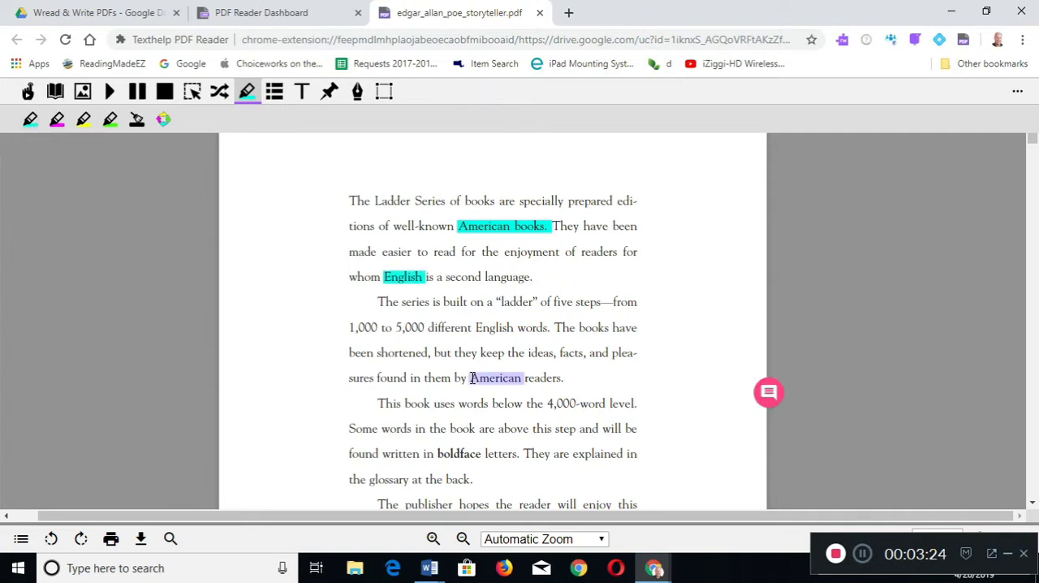
pyautogui.click(30, 120)
pyautogui.scroll(-1, 390, 375)
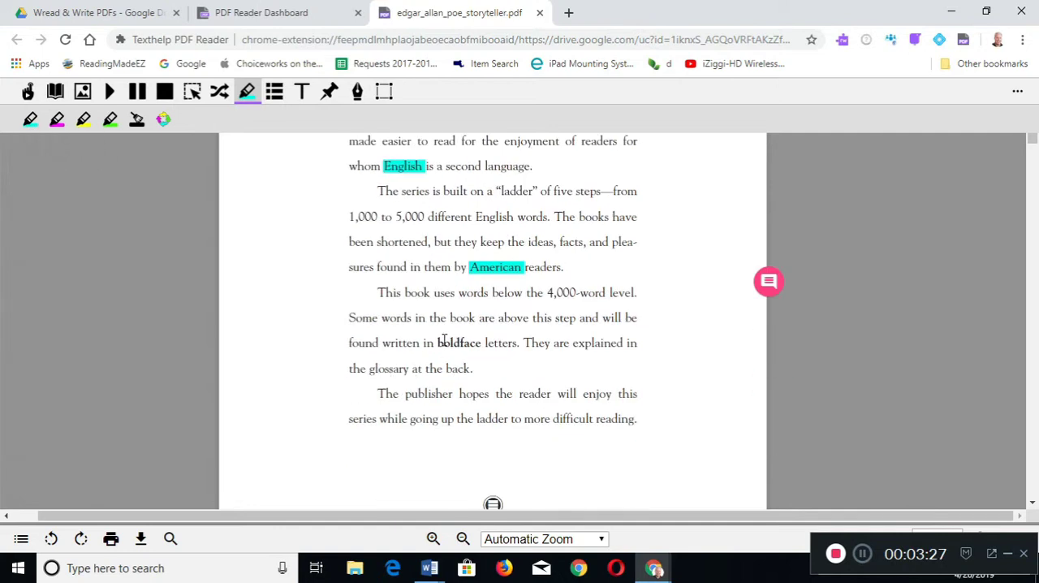
pyautogui.doubleClick(439, 344)
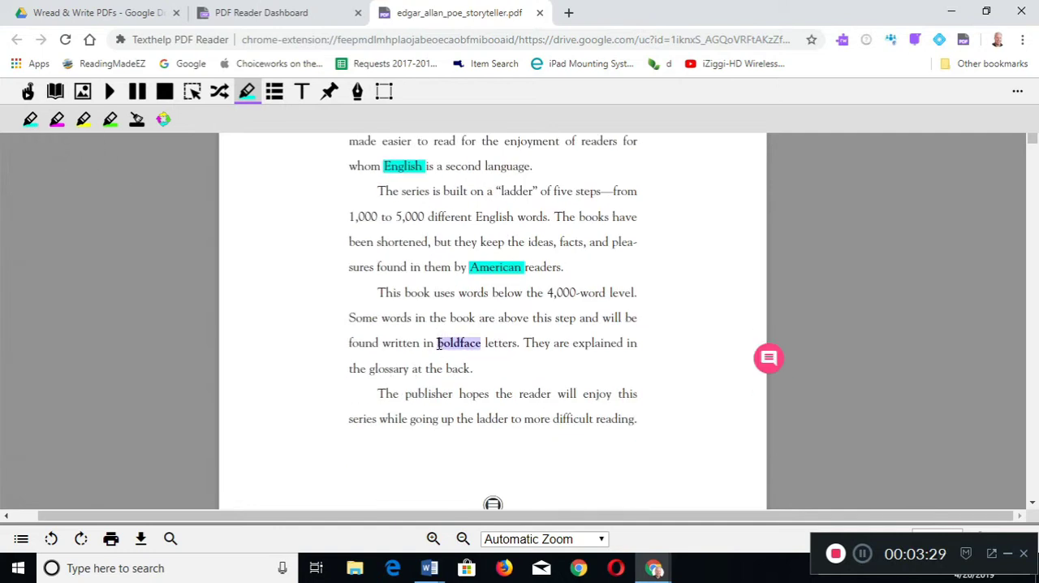
pyautogui.click(30, 120)
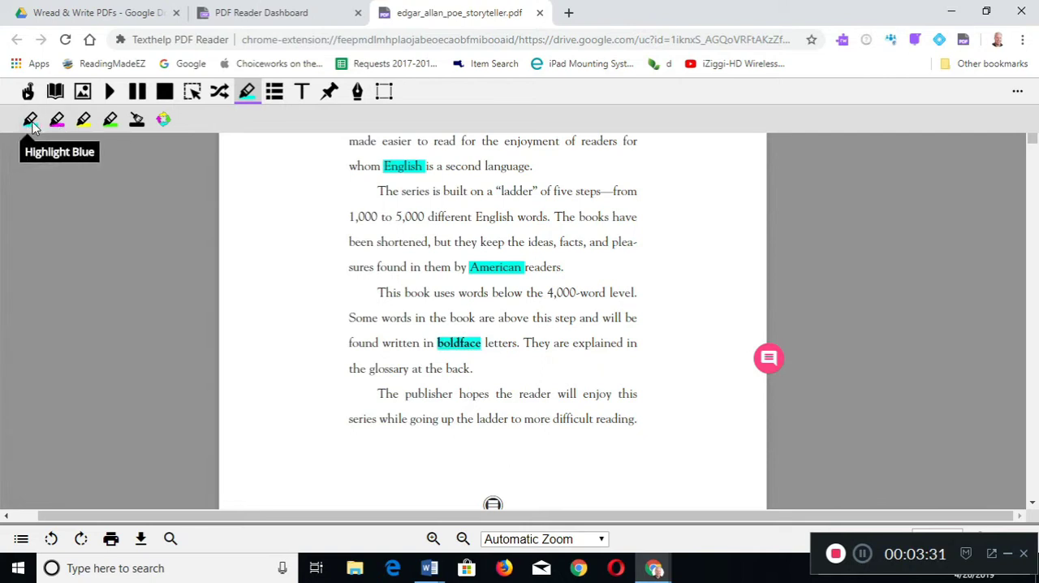
# - Collect the highlights of all four colors, sorted by position, into a new document
pyautogui.click(165, 121)
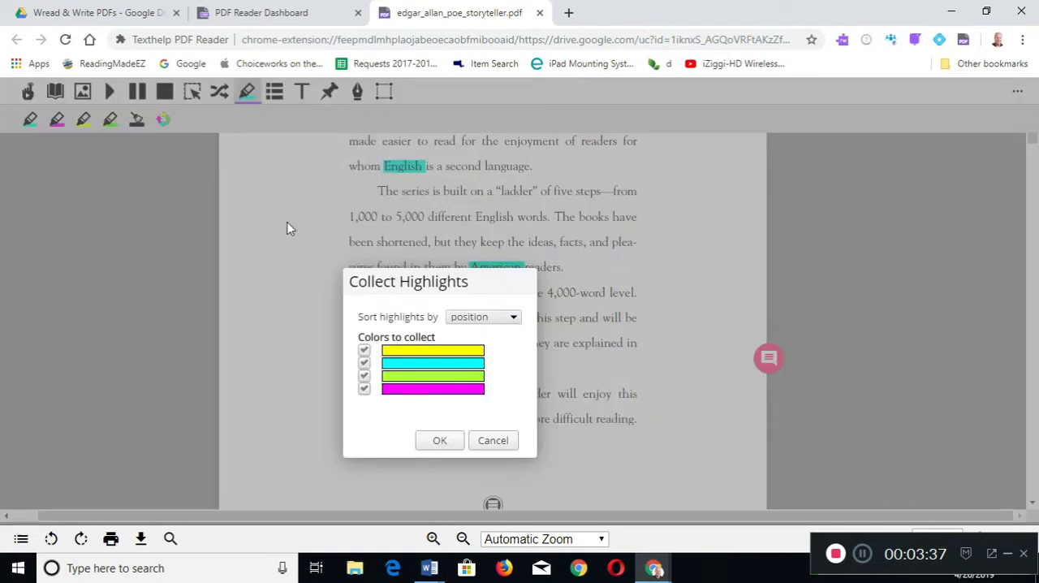
pyautogui.click(440, 441)
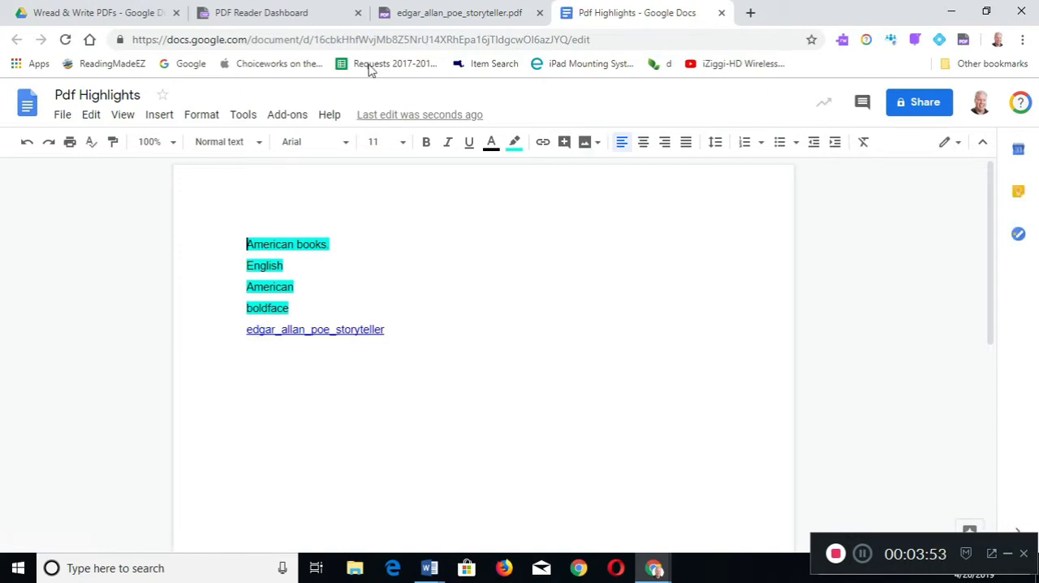
# - Return to the Edgar Allan Poe PDF and generate a vocabulary list document from its highlighted words
pyautogui.click(395, 18)
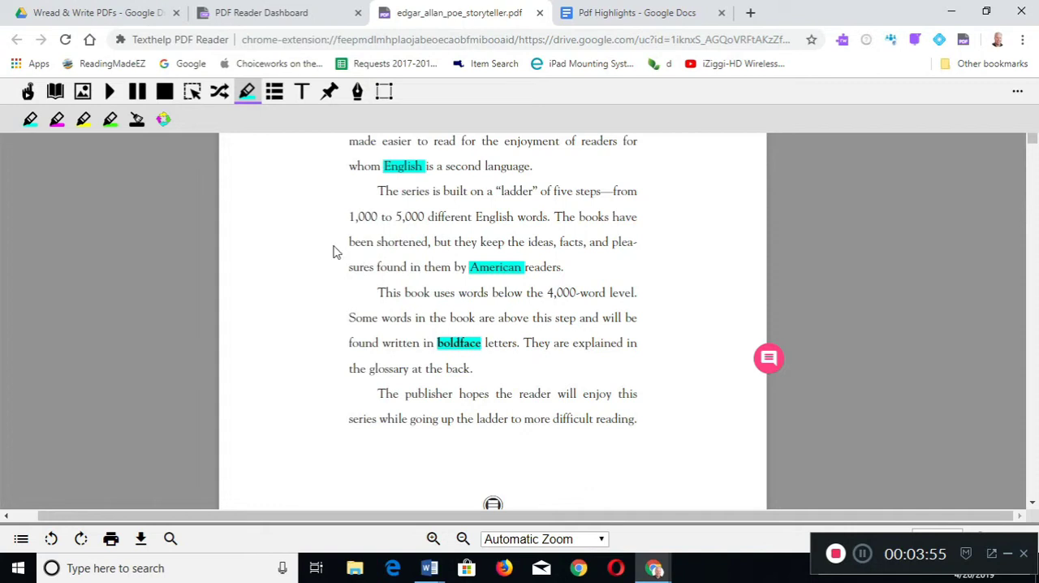
pyautogui.click(274, 97)
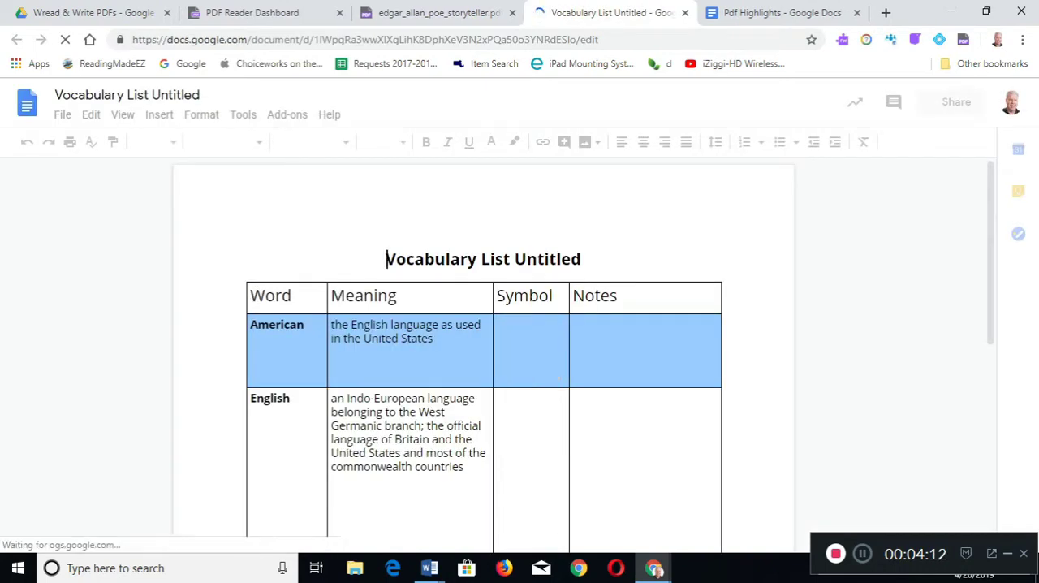
# - Examine the words, meanings and symbols in the generated vocabulary list table, and return to the Edgar Allan Poe PDF
pyautogui.scroll(-1, 121, 380)
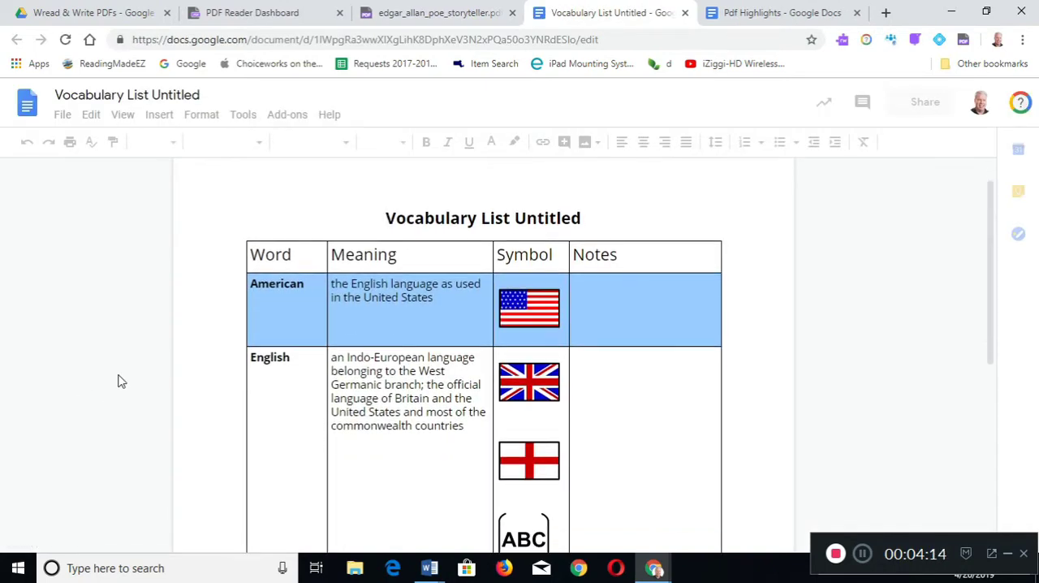
pyautogui.scroll(-3, 121, 381)
pyautogui.scroll(-4, 121, 380)
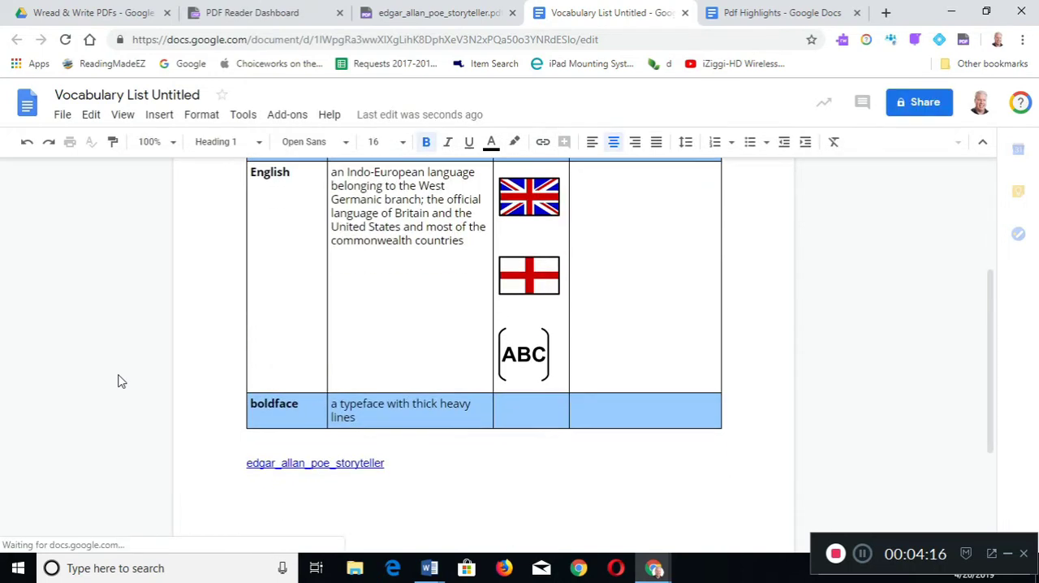
pyautogui.scroll(4, 121, 381)
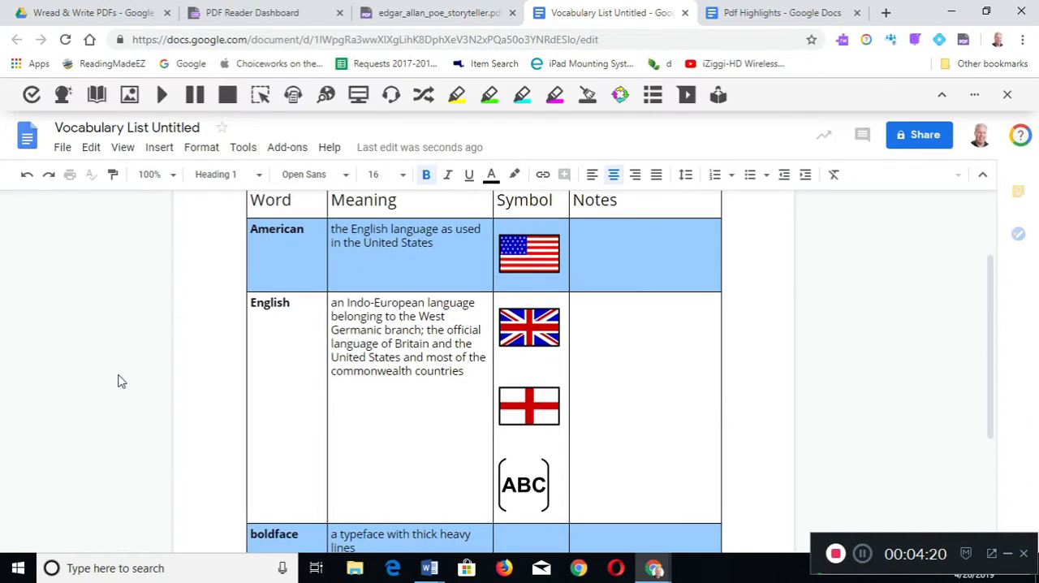
pyautogui.scroll(-1, 121, 382)
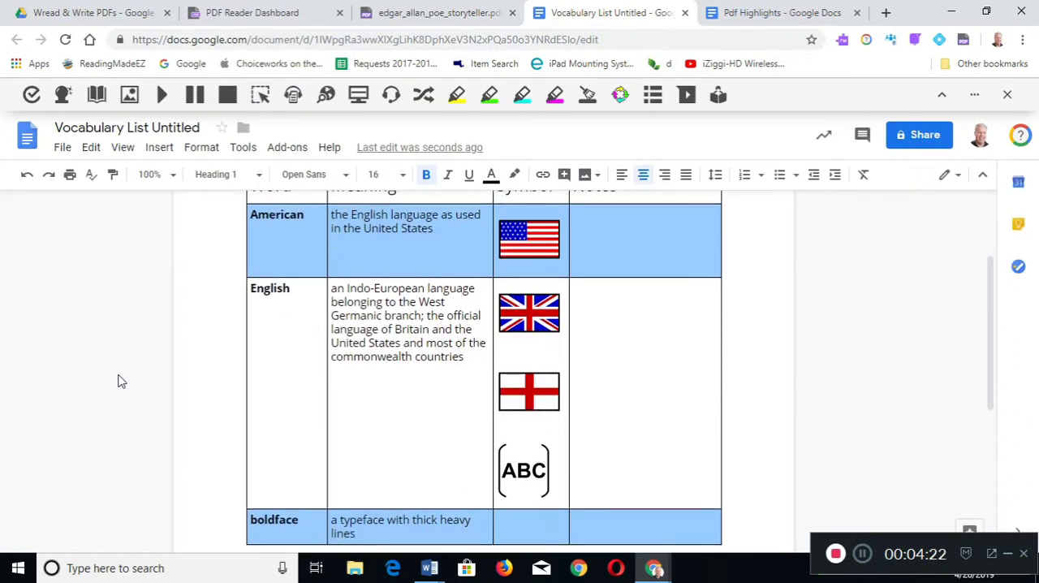
pyautogui.scroll(1, 159, 408)
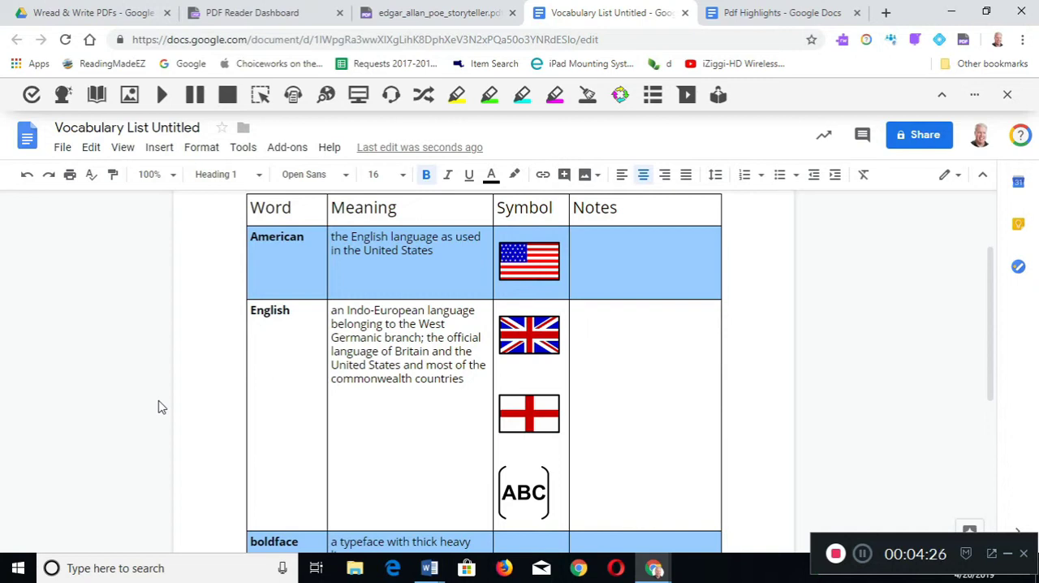
pyautogui.scroll(-1, 159, 408)
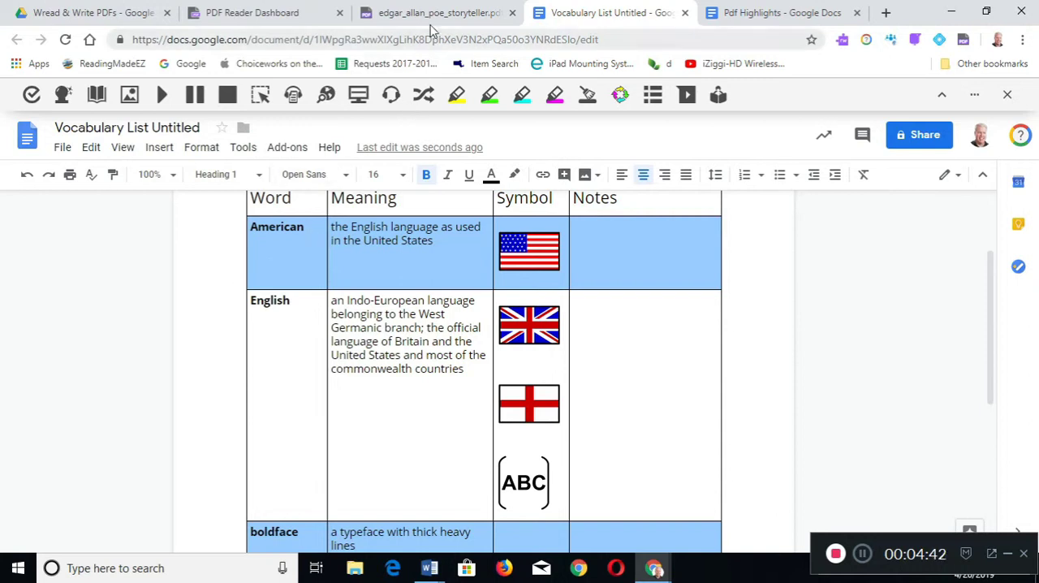
pyautogui.click(431, 27)
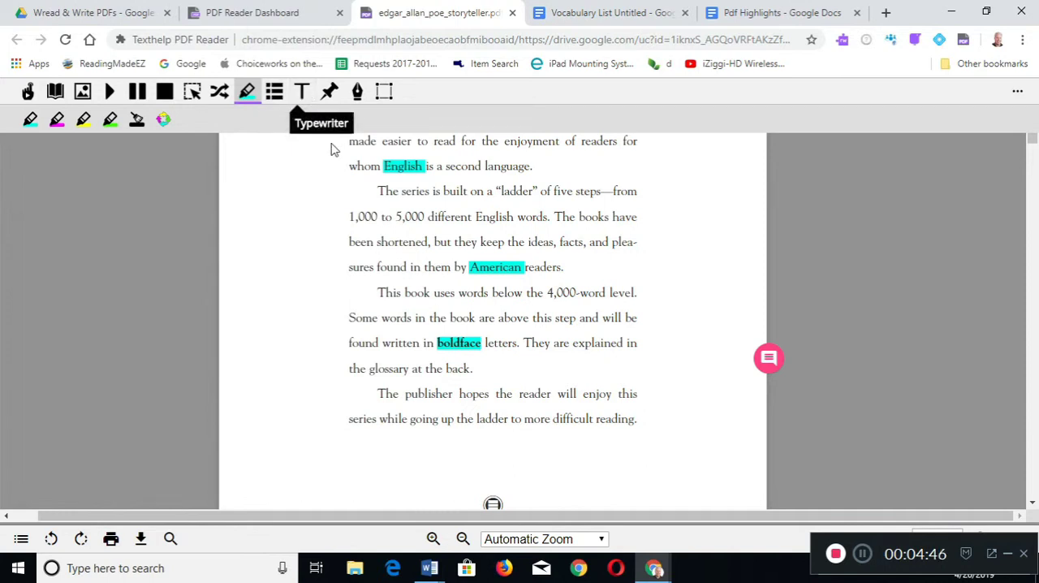
# - Place a typewriter text box at the end of the first paragraph with the text "Hello" and check its color choices
pyautogui.scroll(1, 341, 172)
pyautogui.click(302, 92)
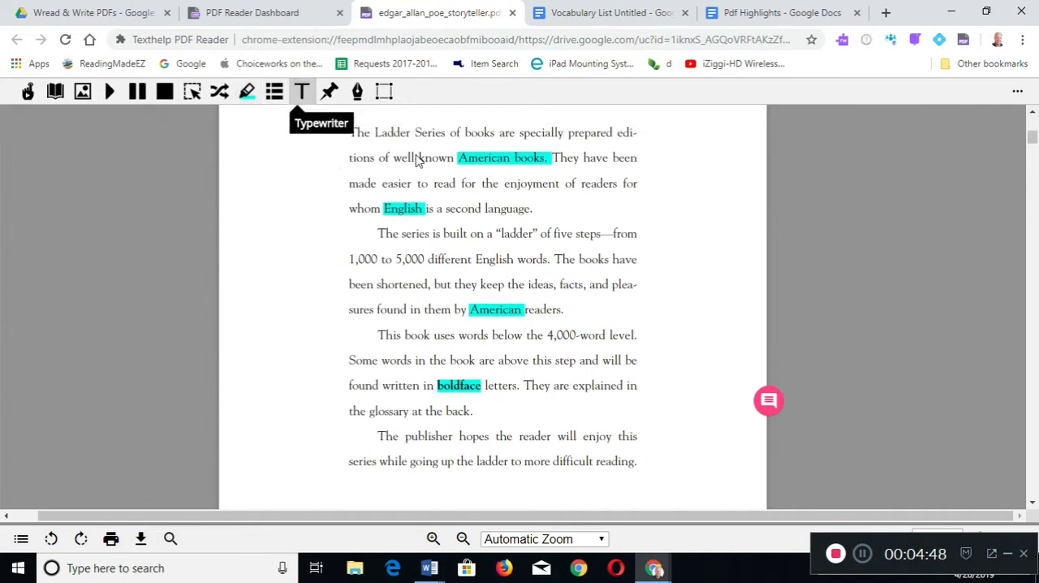
pyautogui.click(579, 205)
pyautogui.write('Hello')
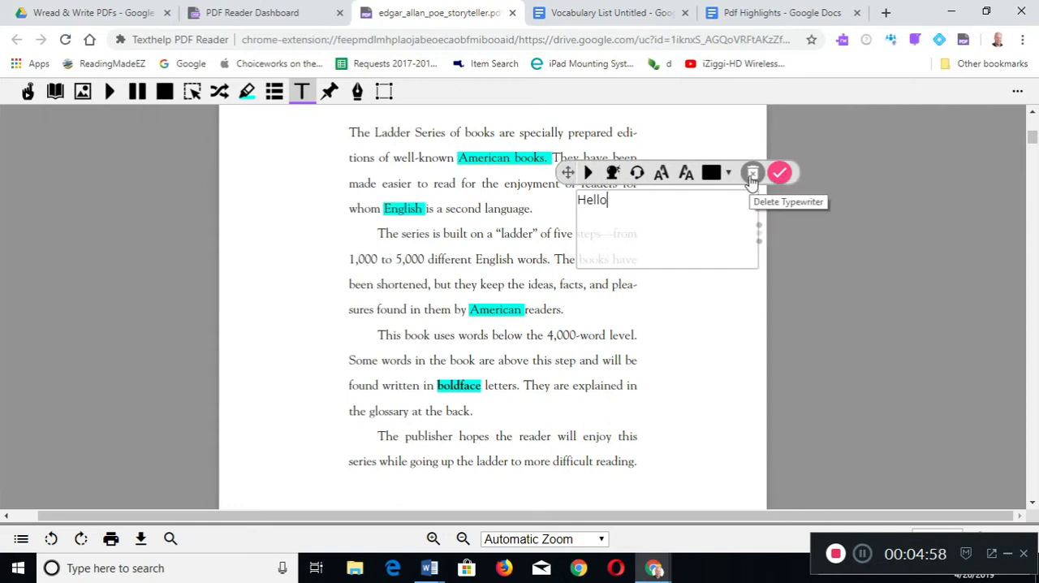
pyautogui.click(730, 175)
pyautogui.click(729, 174)
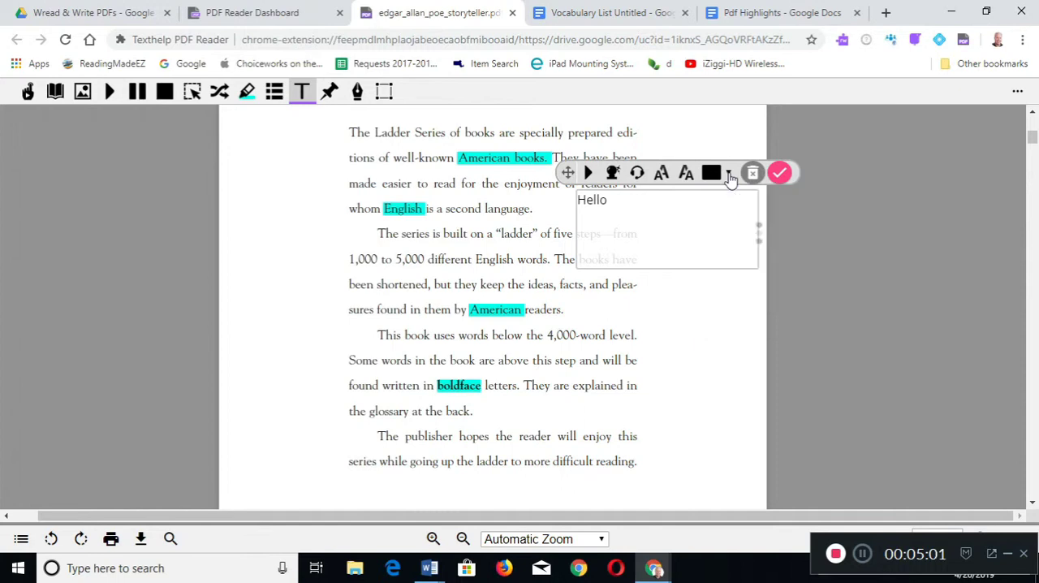
# - Start Talk&Type in the typewriter box, allow microphone access and dictate "Fun though now type what I'm saying"
pyautogui.click(638, 173)
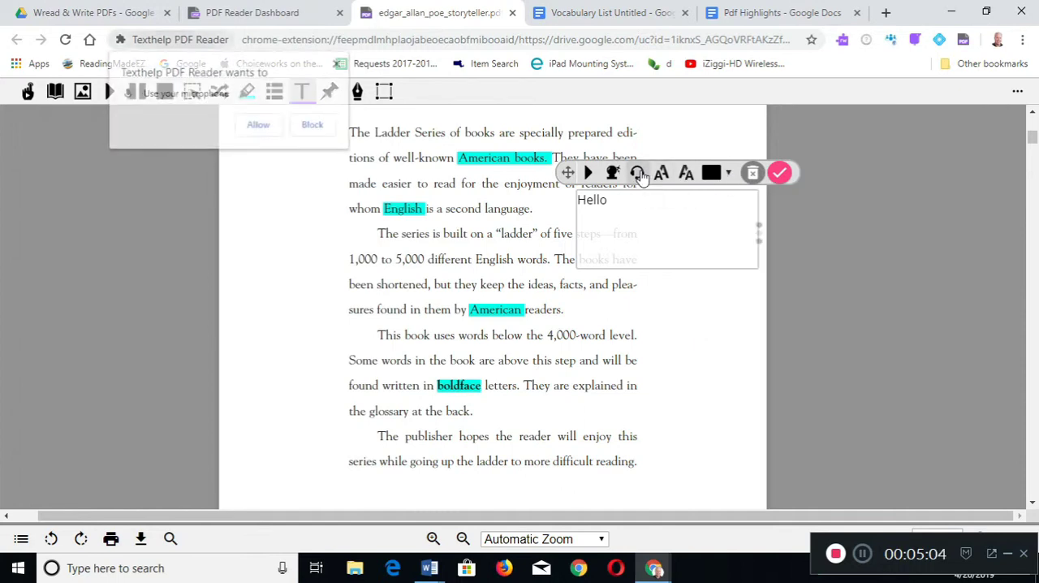
pyautogui.click(259, 125)
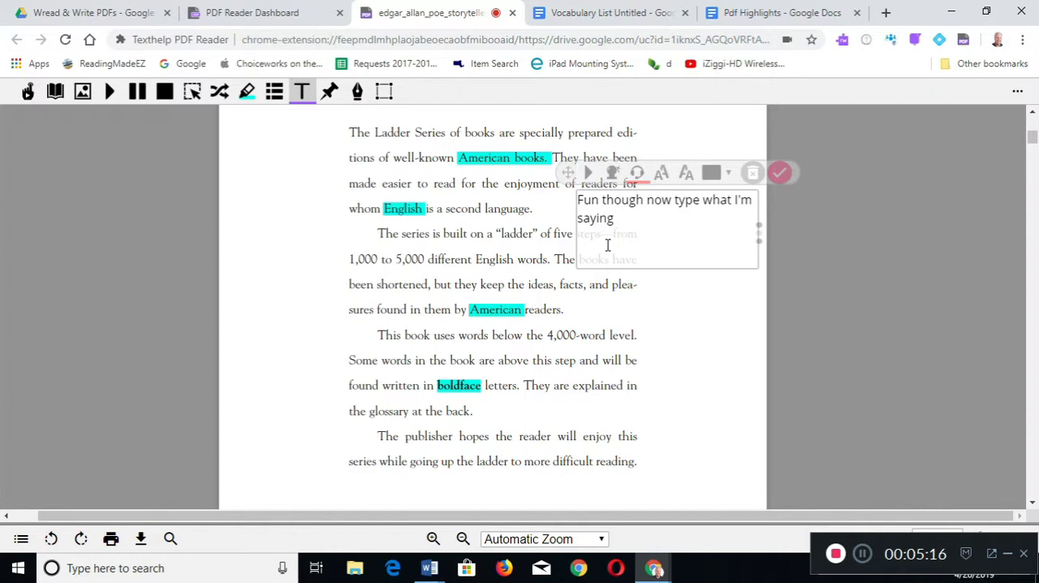
# - Add "they" to the typewriter text using word prediction from "th", and delete the typewriter box
pyautogui.click(612, 174)
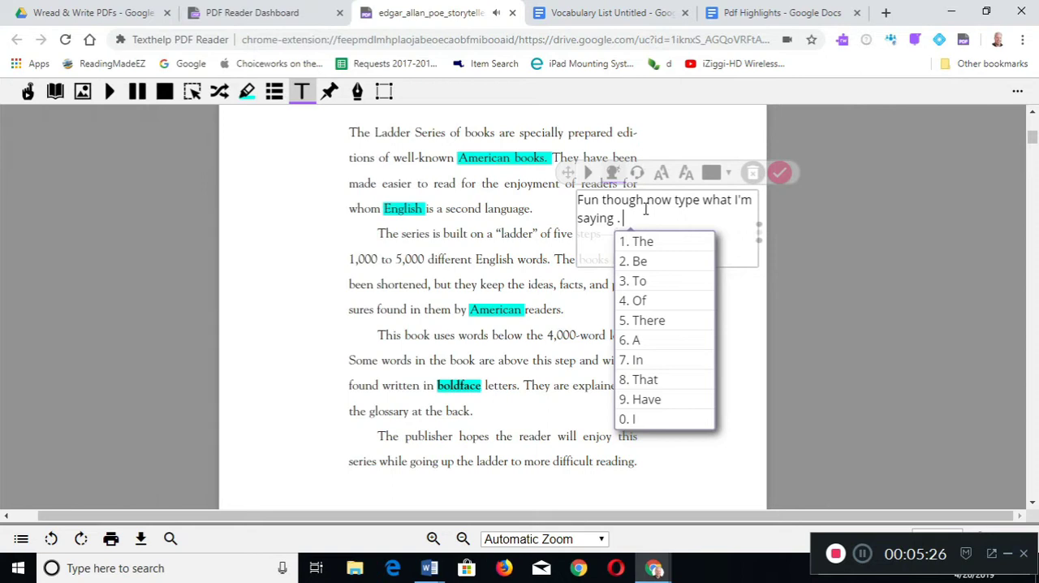
pyautogui.write('th')
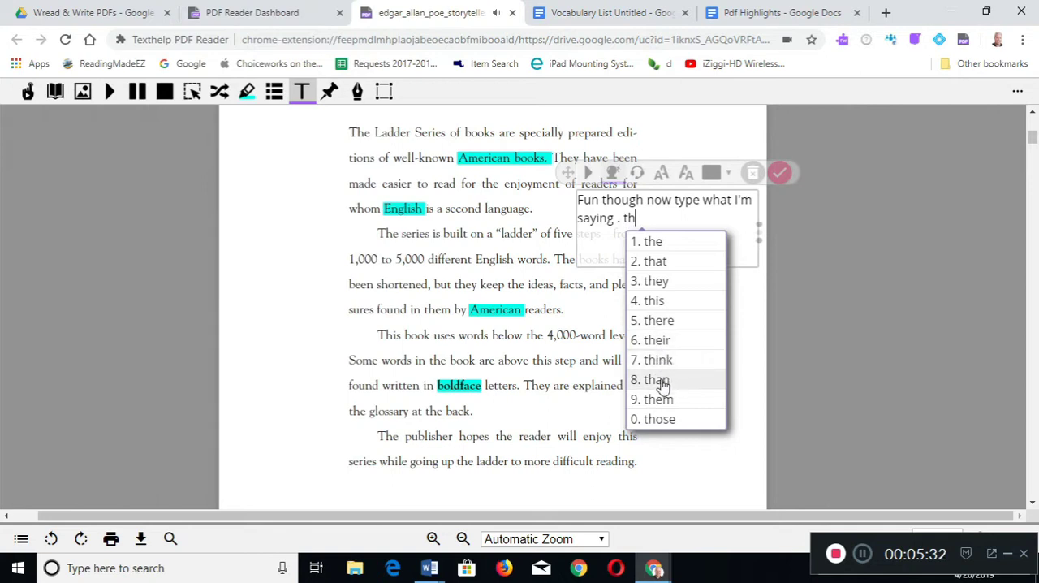
pyautogui.click(667, 282)
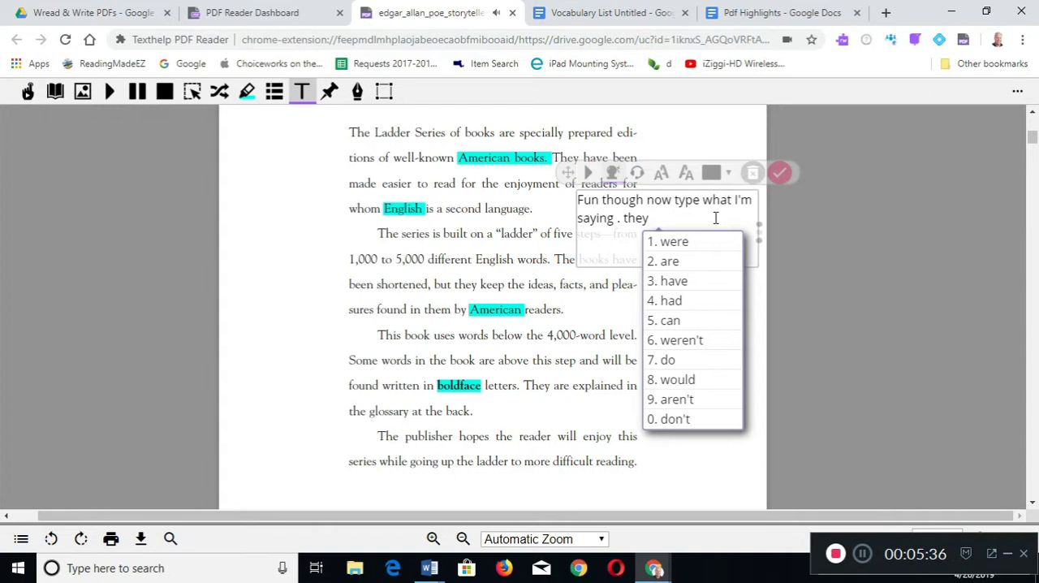
pyautogui.click(613, 177)
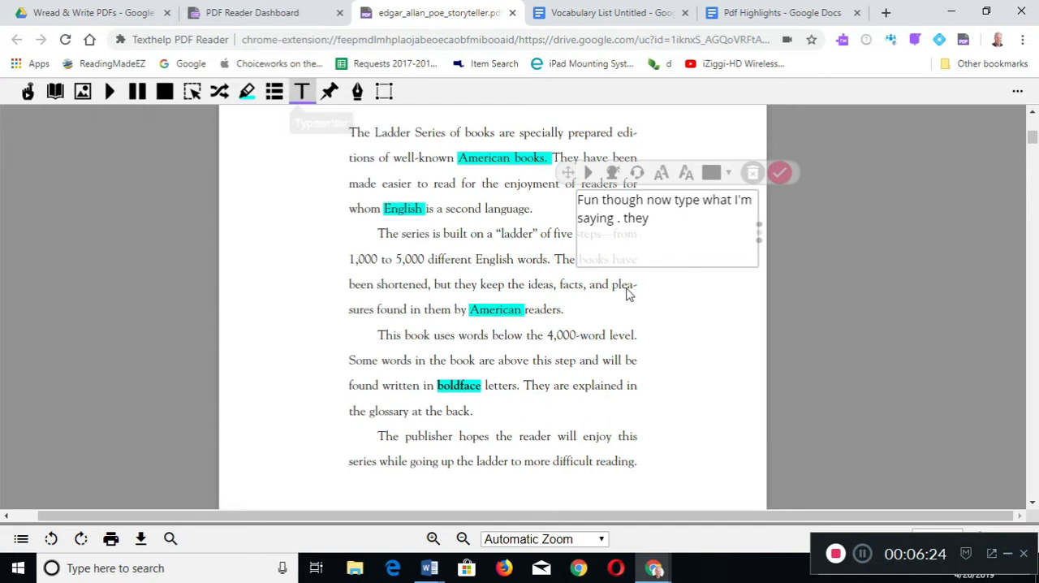
pyautogui.click(754, 174)
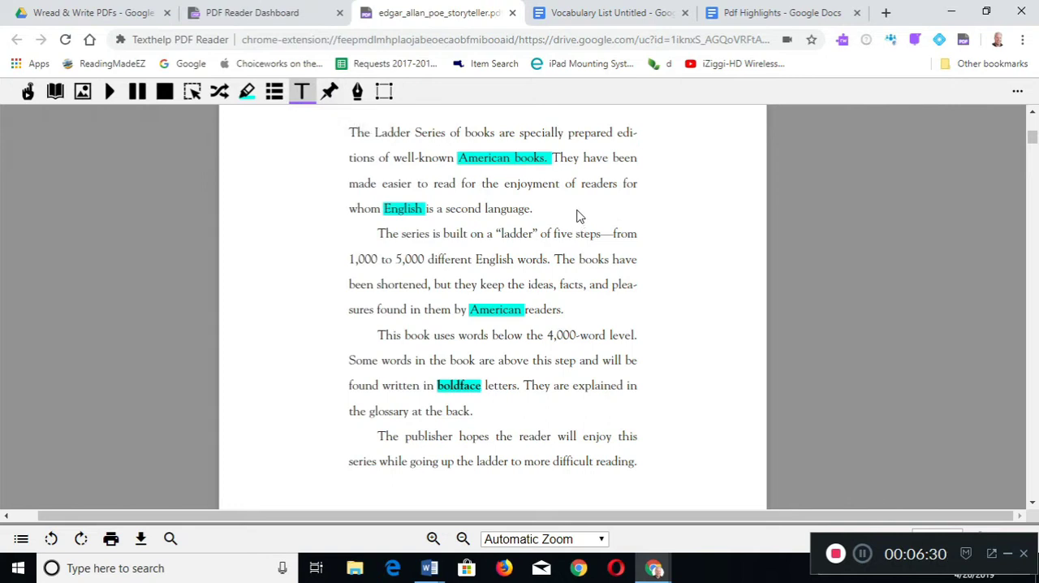
# - Pin a push-pin note beside the end of the first paragraph, enter "Hello" and dictate "Can you type this."
pyautogui.click(330, 91)
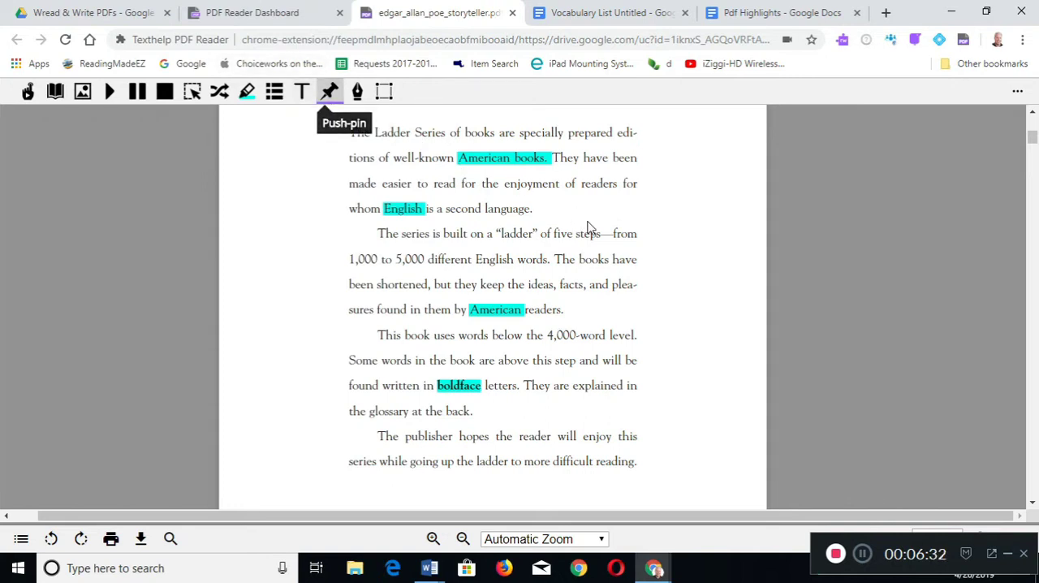
pyautogui.click(625, 211)
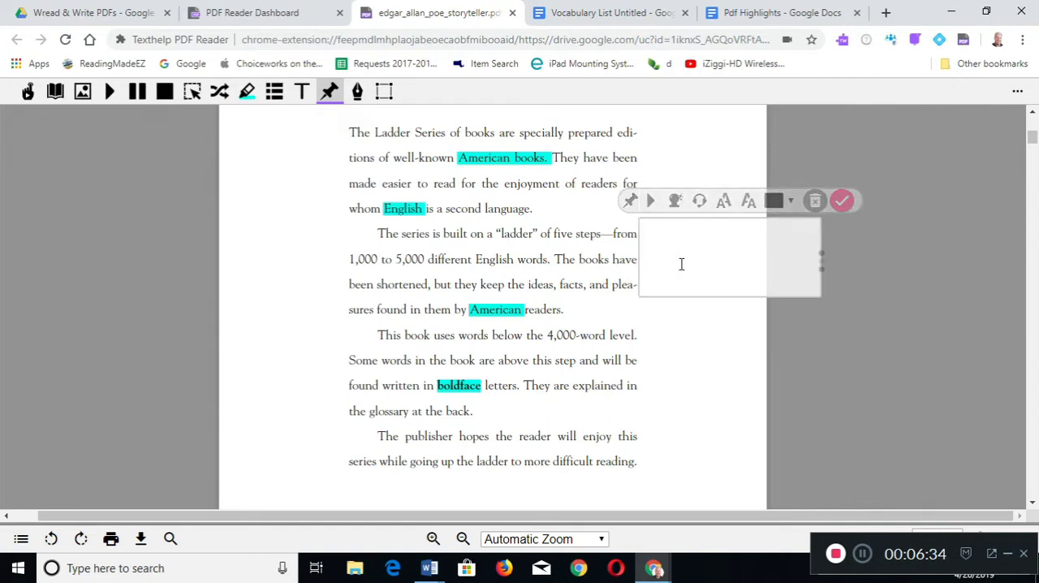
pyautogui.write('Hello')
pyautogui.click(699, 203)
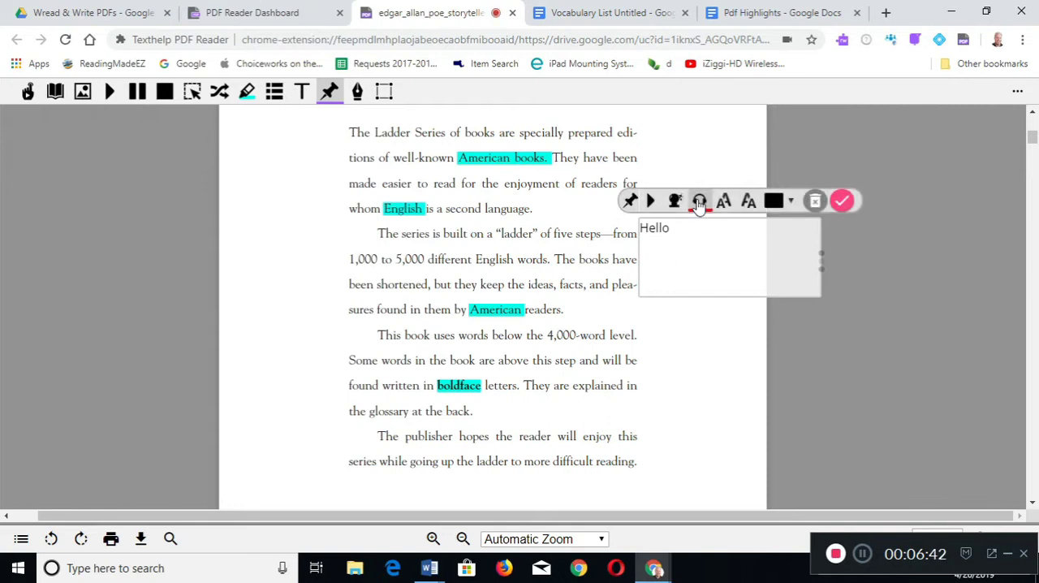
pyautogui.click(699, 203)
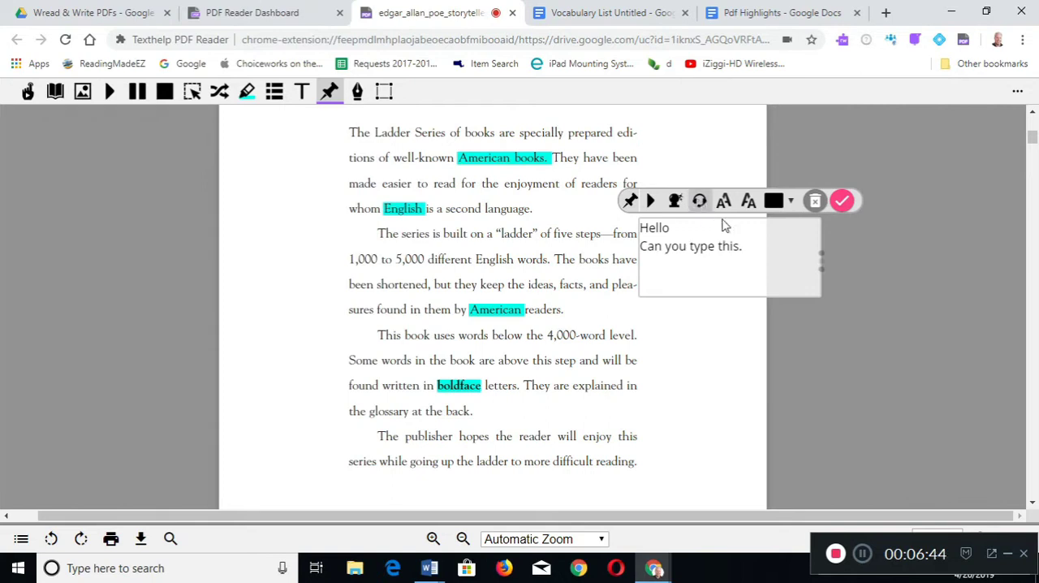
pyautogui.click(748, 248)
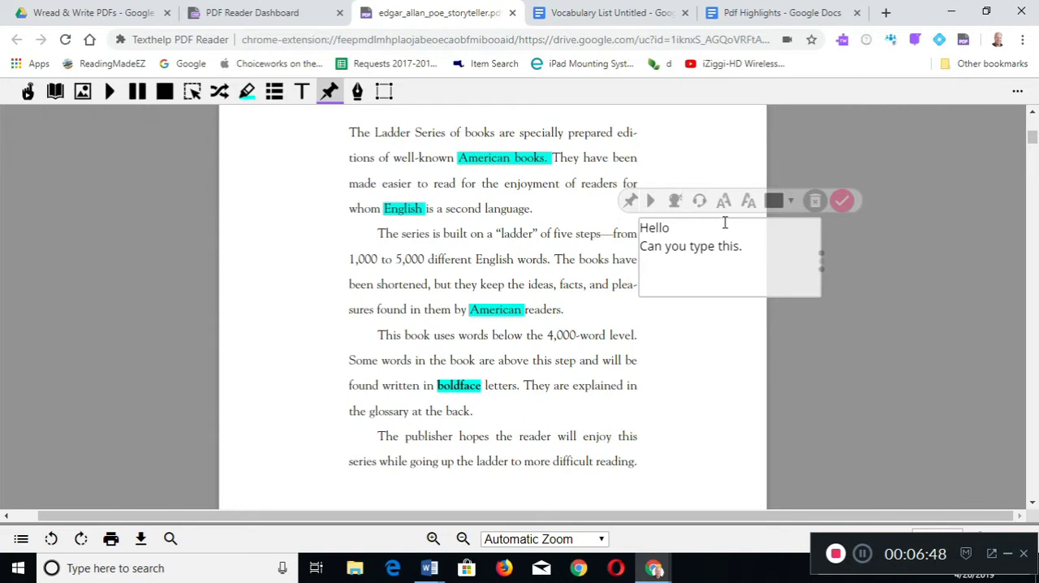
# - Add "what" to the end of the push-pin note using word prediction from "wh", and turn prediction off
pyautogui.click(676, 203)
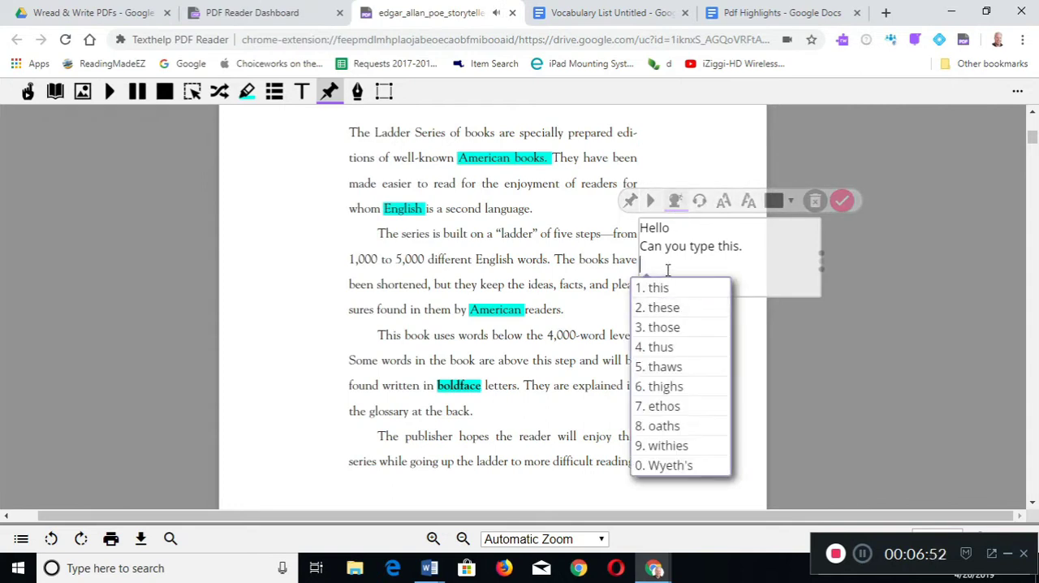
pyautogui.write('wh')
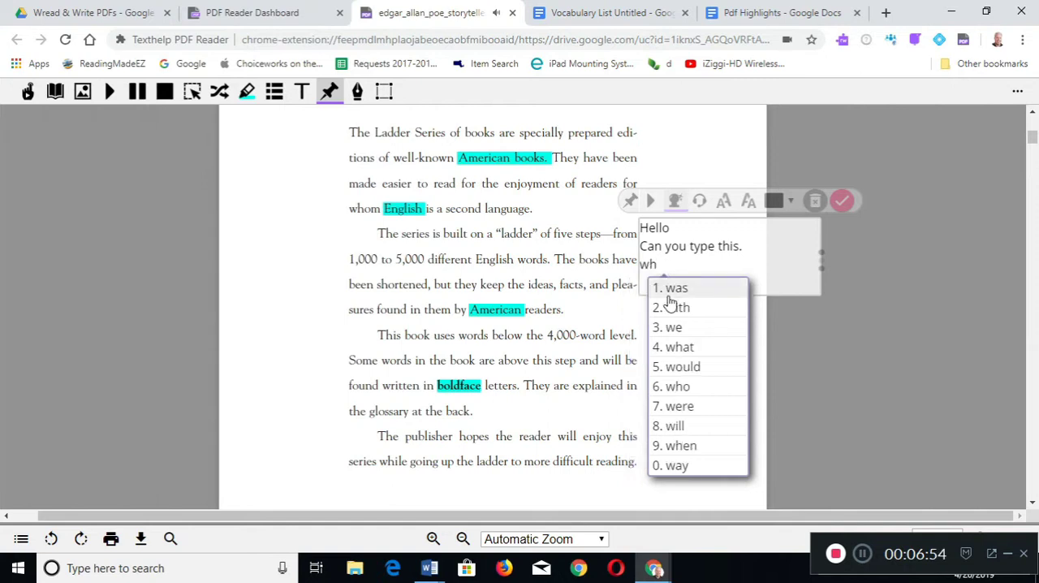
pyautogui.click(678, 347)
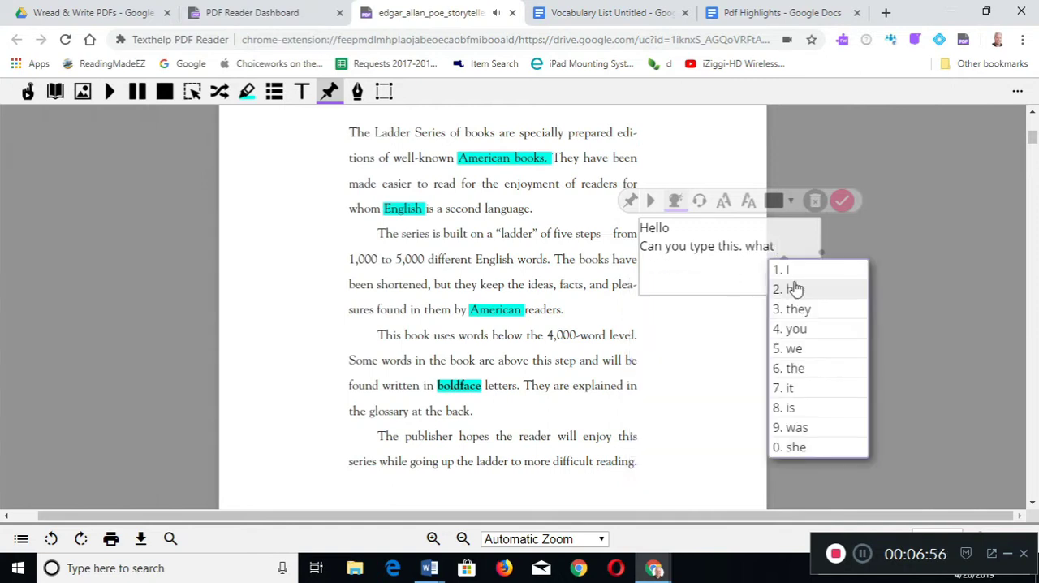
pyautogui.click(675, 200)
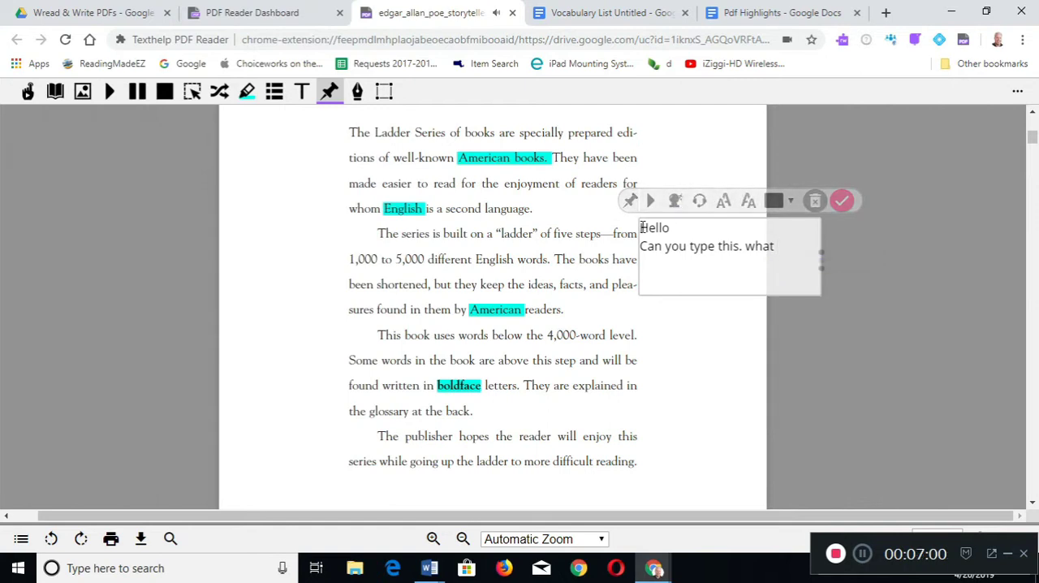
# - Play the push-pin note's text aloud, then collapse the note to its pin and reopen it
pyautogui.click(651, 202)
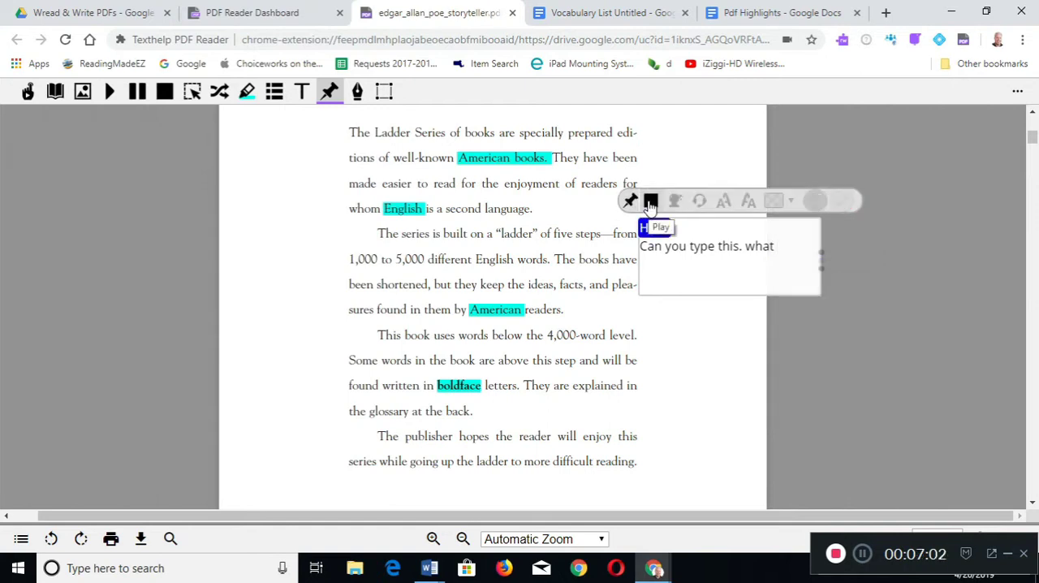
pyautogui.click(650, 203)
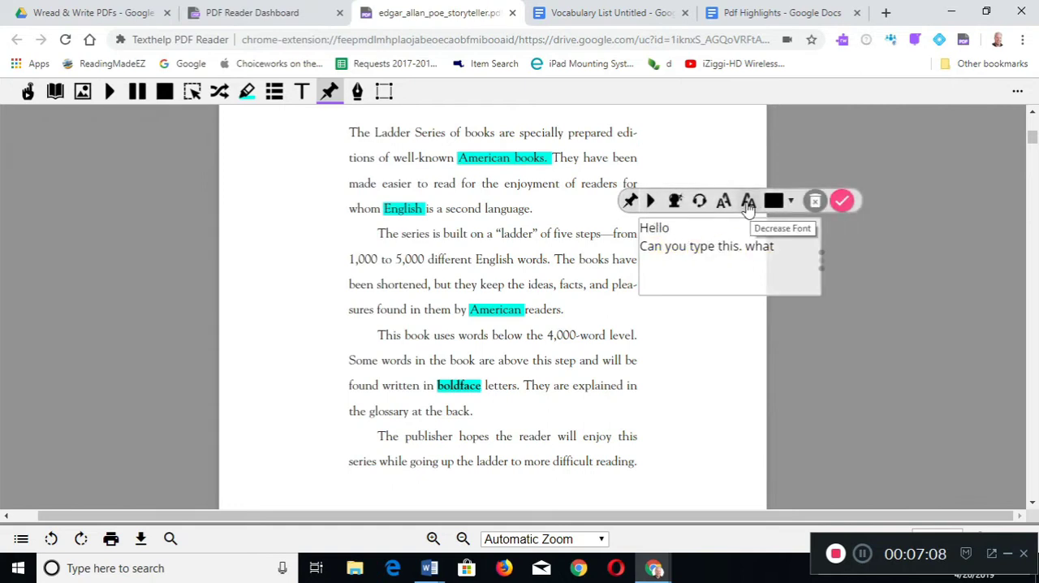
pyautogui.moveTo(630, 209); pyautogui.dragTo(733, 176)
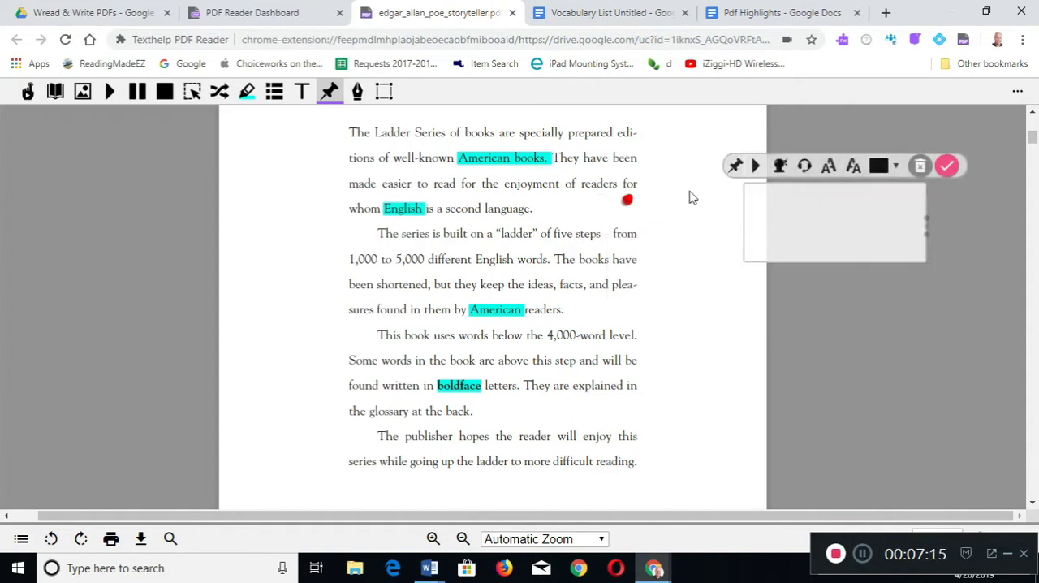
pyautogui.click(628, 203)
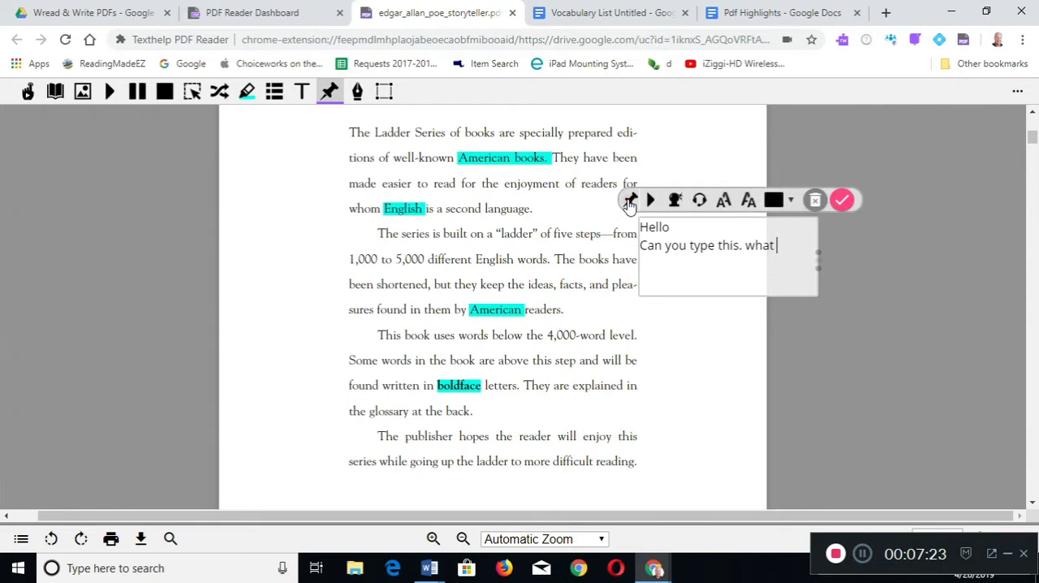
# - Draw a black 10px freehand loop around the second paragraph
pyautogui.click(357, 91)
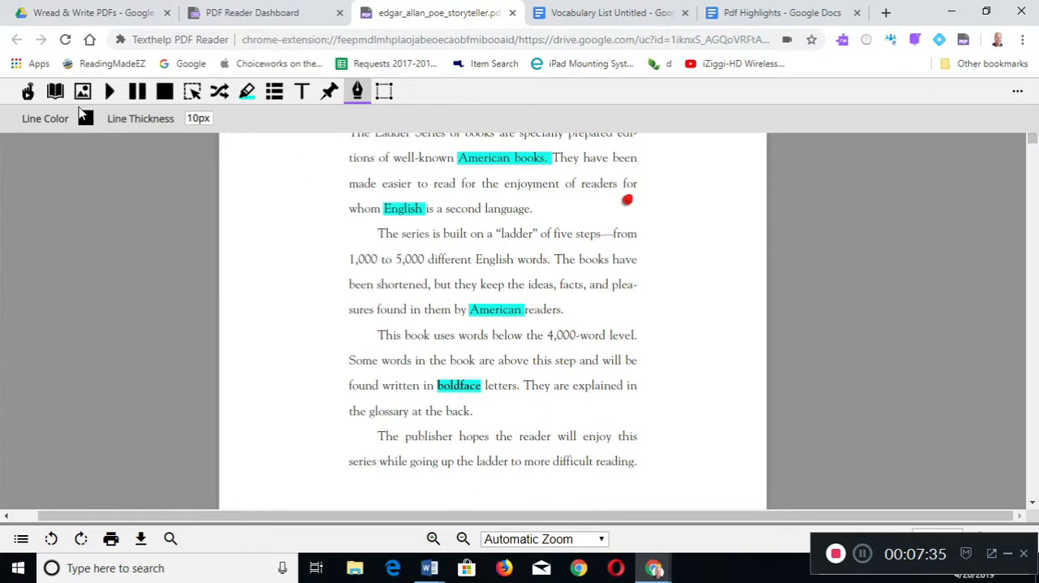
pyautogui.click(201, 120)
pyautogui.moveTo(354, 239)
pyautogui.mouseDown()
pyautogui.moveTo(329, 248)
pyautogui.moveTo(446, 367)
pyautogui.moveTo(573, 333)
pyautogui.moveTo(386, 225)
pyautogui.moveTo(348, 236)
pyautogui.mouseUp()
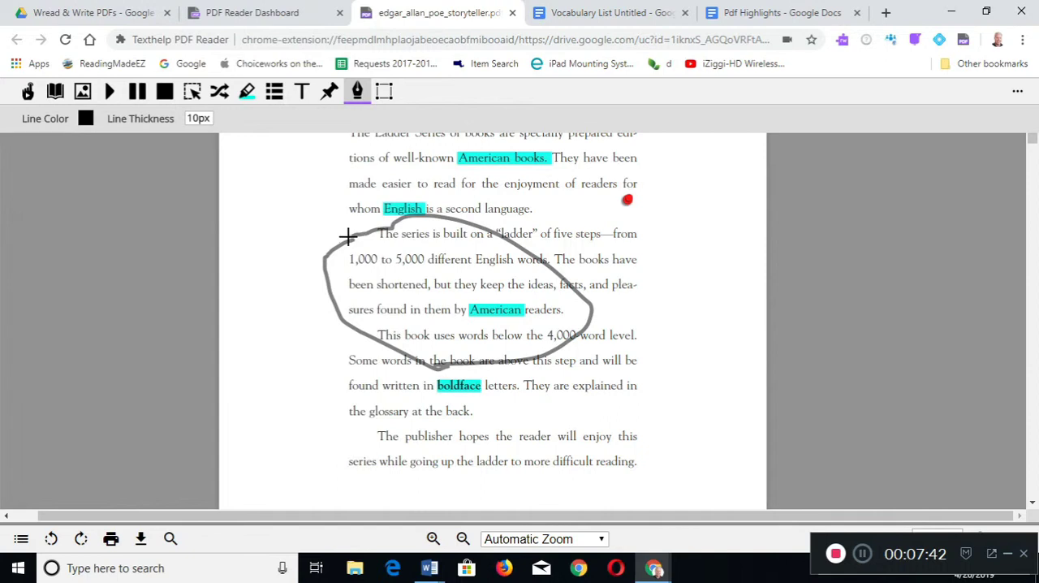
# - Change the freehand line color to red and draw a loop around the push-pin near the first paragraph's end
pyautogui.click(85, 120)
pyautogui.click(92, 177)
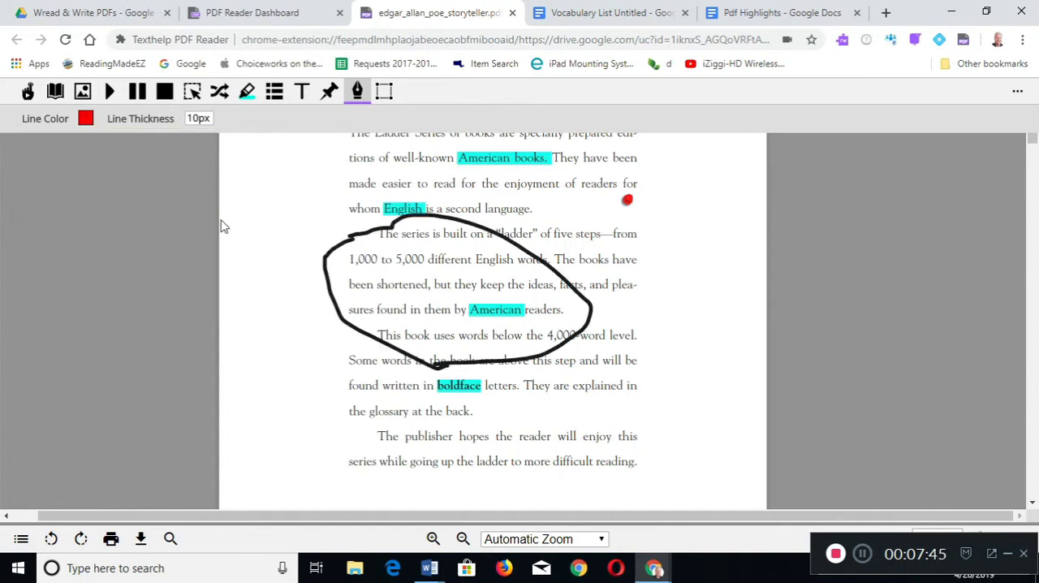
pyautogui.moveTo(587, 199)
pyautogui.mouseDown()
pyautogui.moveTo(541, 206)
pyautogui.moveTo(659, 236)
pyautogui.moveTo(562, 197)
pyautogui.moveTo(541, 218)
pyautogui.mouseUp()
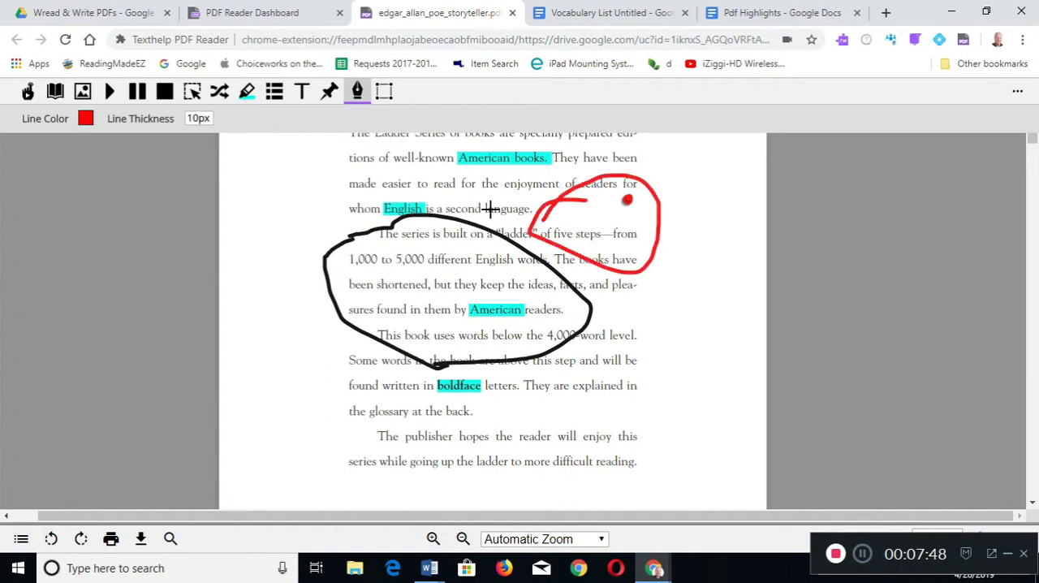
# - Turn off freehand drawing and delete the black loop around the second paragraph
pyautogui.click(357, 90)
pyautogui.click(400, 223)
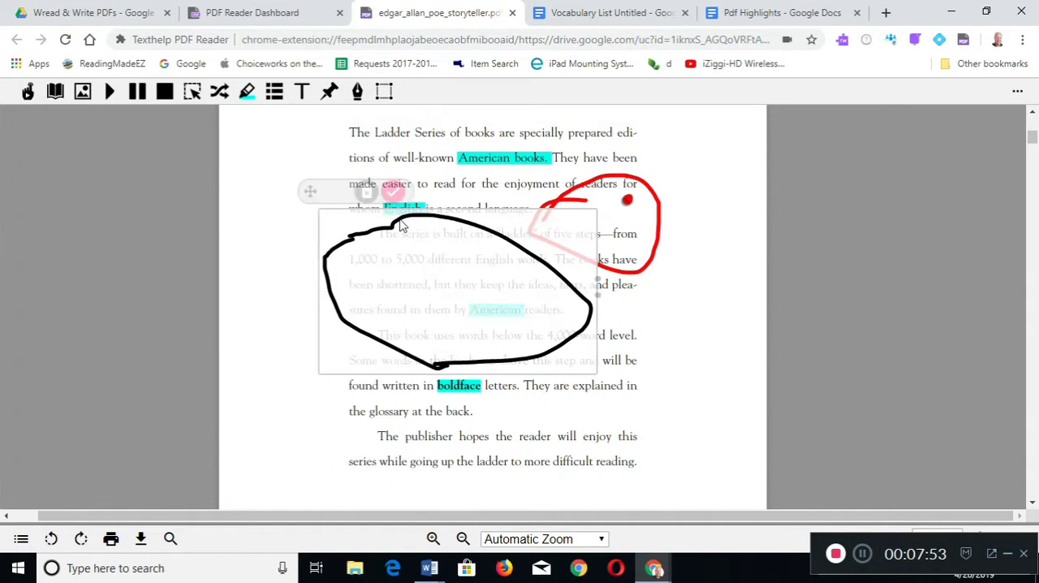
pyautogui.click(365, 193)
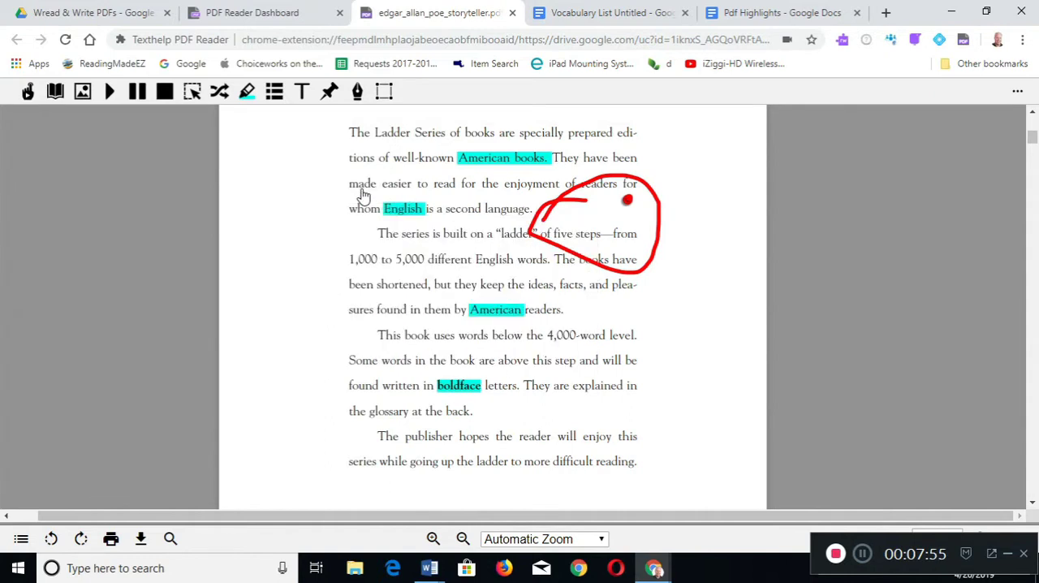
# - Delete the red loop around the push-pin and draw a new red freehand loop over the second paragraph's start
pyautogui.click(560, 207)
pyautogui.click(570, 156)
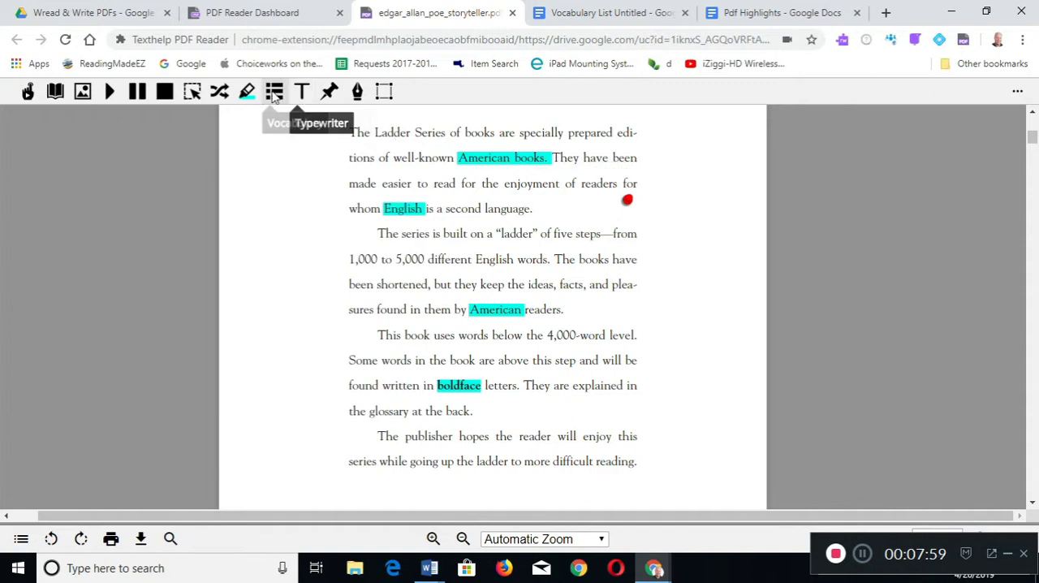
pyautogui.click(357, 91)
pyautogui.moveTo(388, 171)
pyautogui.mouseDown()
pyautogui.moveTo(463, 267)
pyautogui.moveTo(385, 185)
pyautogui.moveTo(355, 176)
pyautogui.mouseUp()
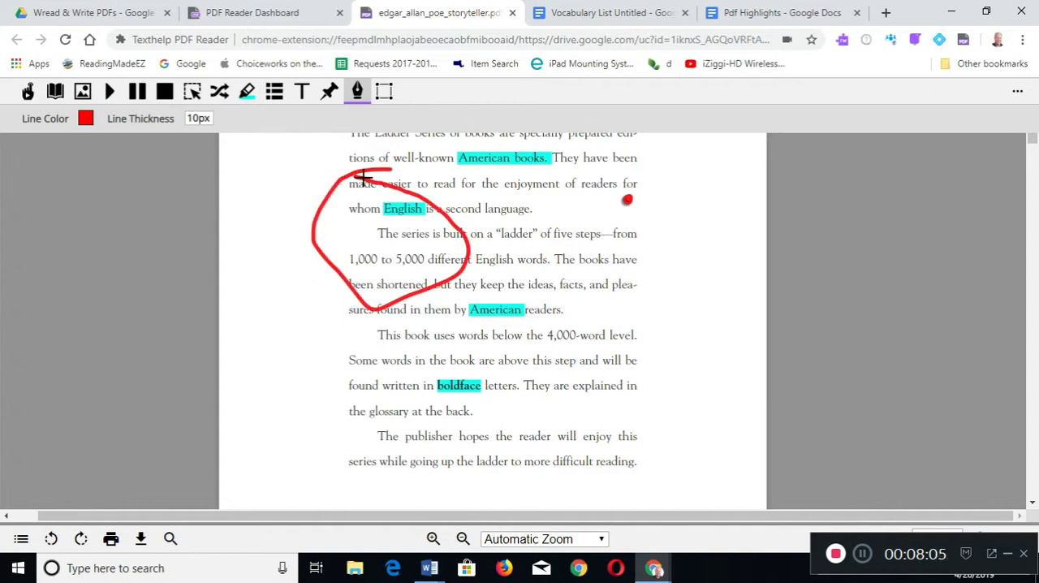
pyautogui.click(358, 91)
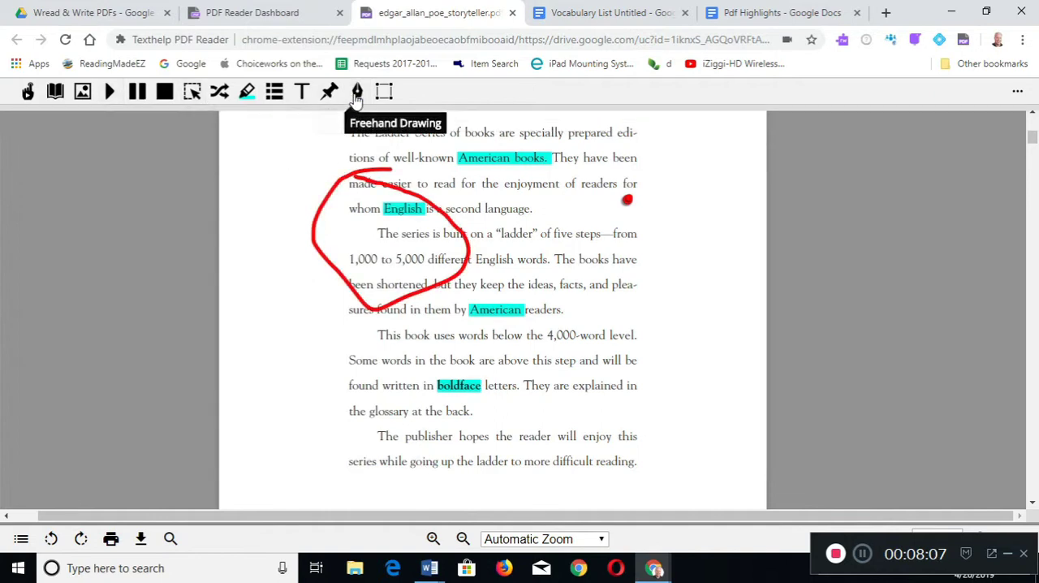
# - Move the red freehand loop off the text into the blank page margin beside the second and third paragraphs
pyautogui.click(366, 182)
pyautogui.moveTo(365, 177); pyautogui.dragTo(486, 209)
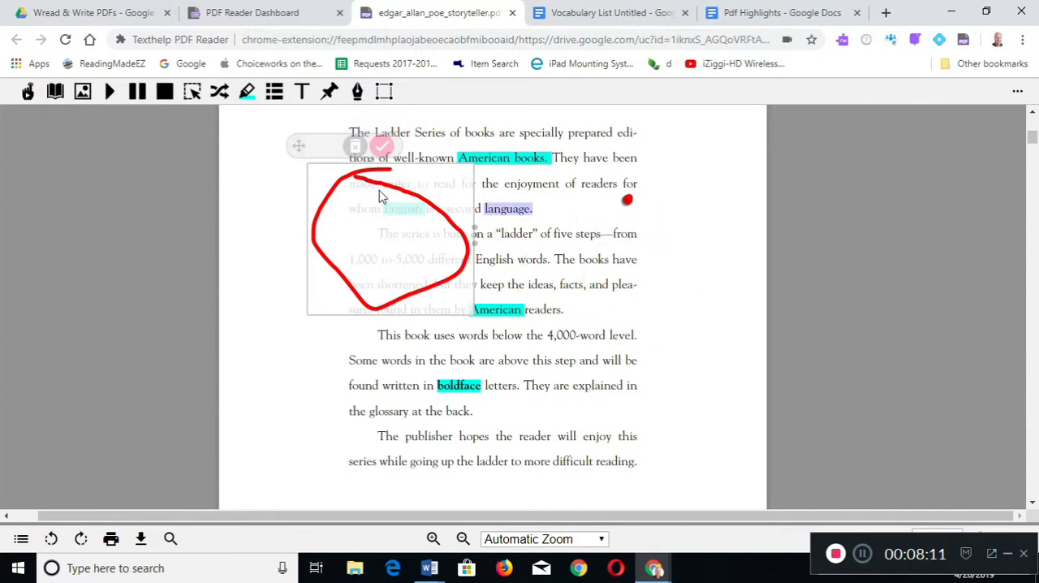
pyautogui.moveTo(299, 146); pyautogui.dragTo(632, 241)
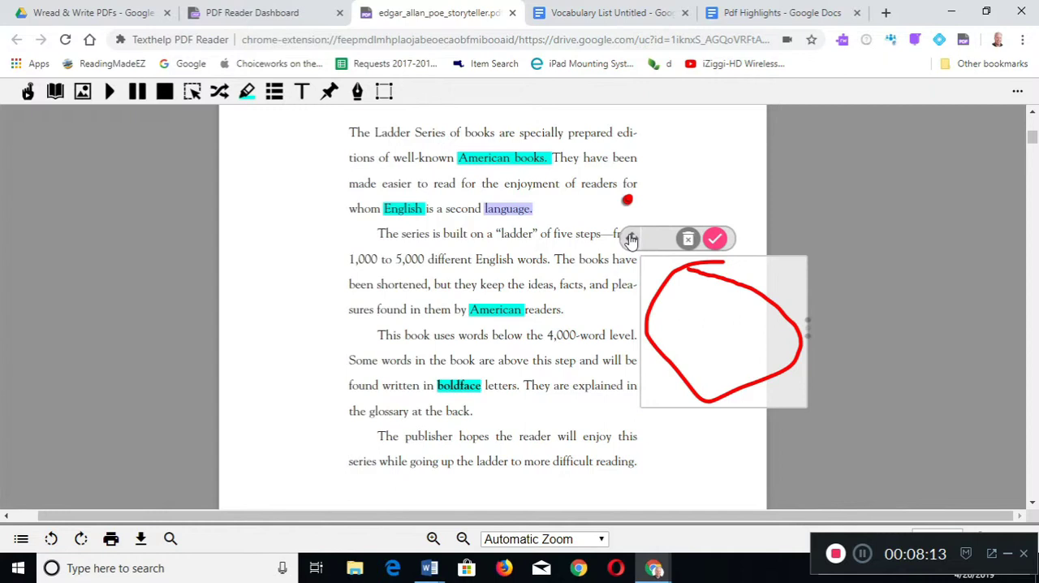
pyautogui.click(551, 213)
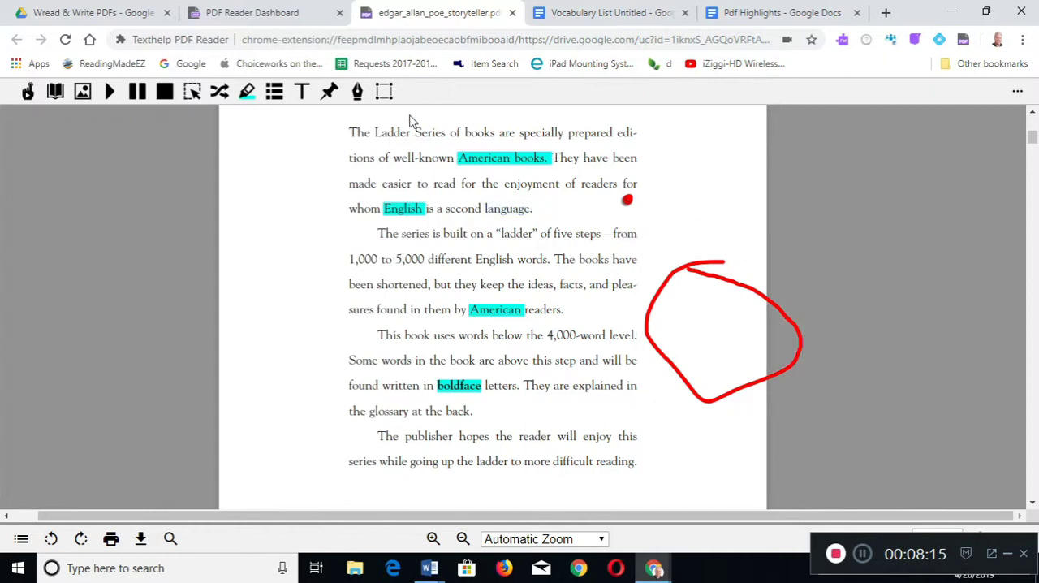
# - Draw an unfilled red rectangle with a 10px line around the second paragraph using Shapes Drawing
pyautogui.click(385, 91)
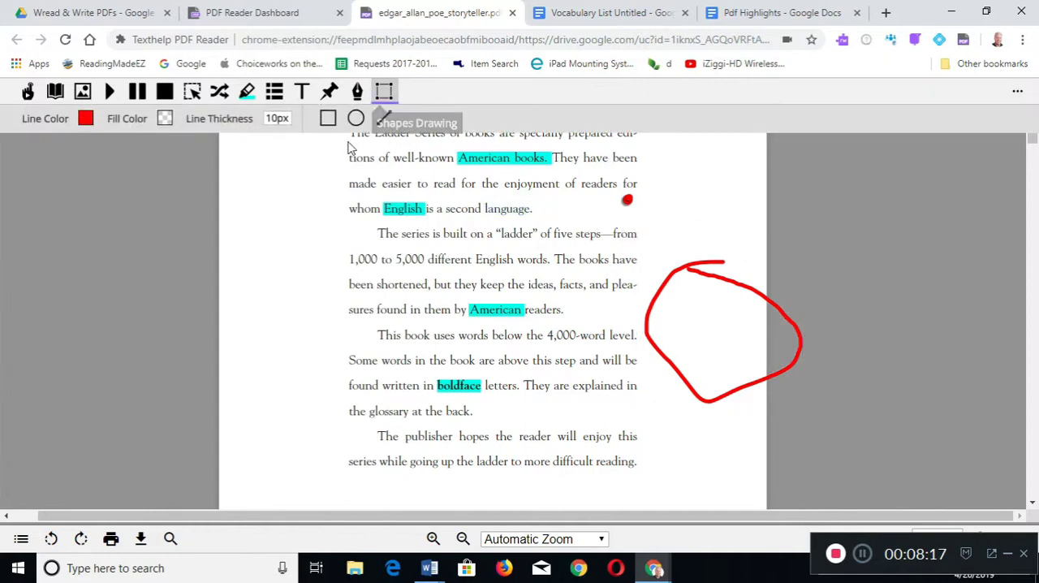
pyautogui.click(328, 119)
pyautogui.moveTo(339, 215)
pyautogui.mouseDown()
pyautogui.moveTo(406, 315)
pyautogui.moveTo(638, 309)
pyautogui.moveTo(644, 319)
pyautogui.mouseUp()
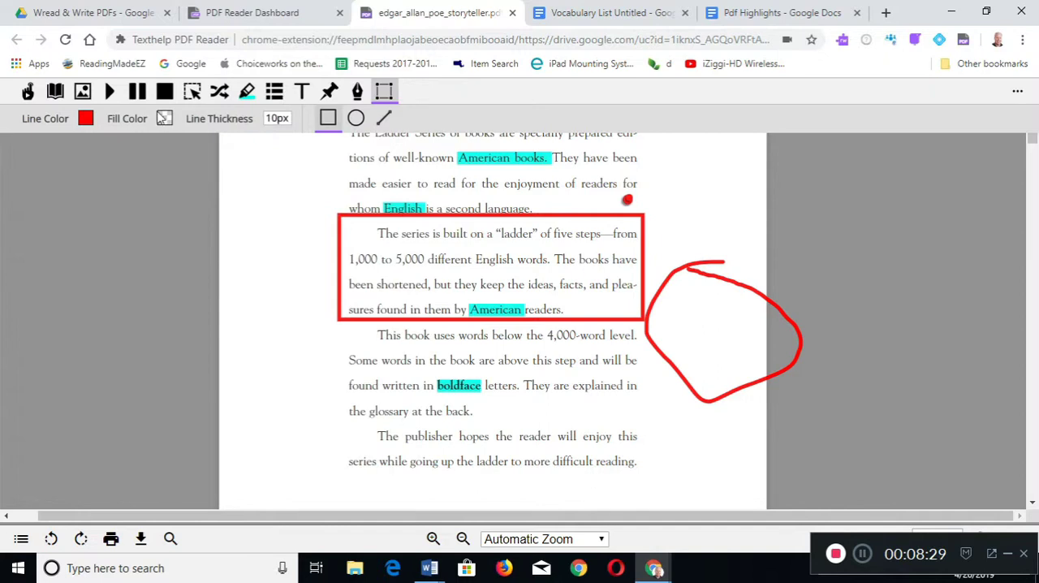
# - Set the shape fill color to orange and draw a filled rectangle over the third paragraph
pyautogui.click(164, 118)
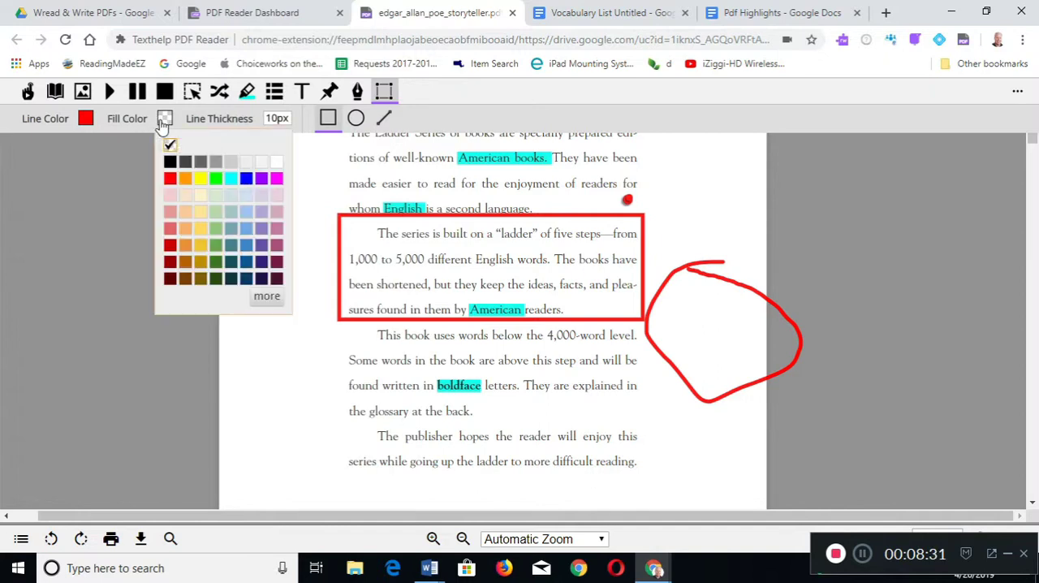
pyautogui.click(181, 176)
pyautogui.moveTo(318, 338); pyautogui.dragTo(580, 439)
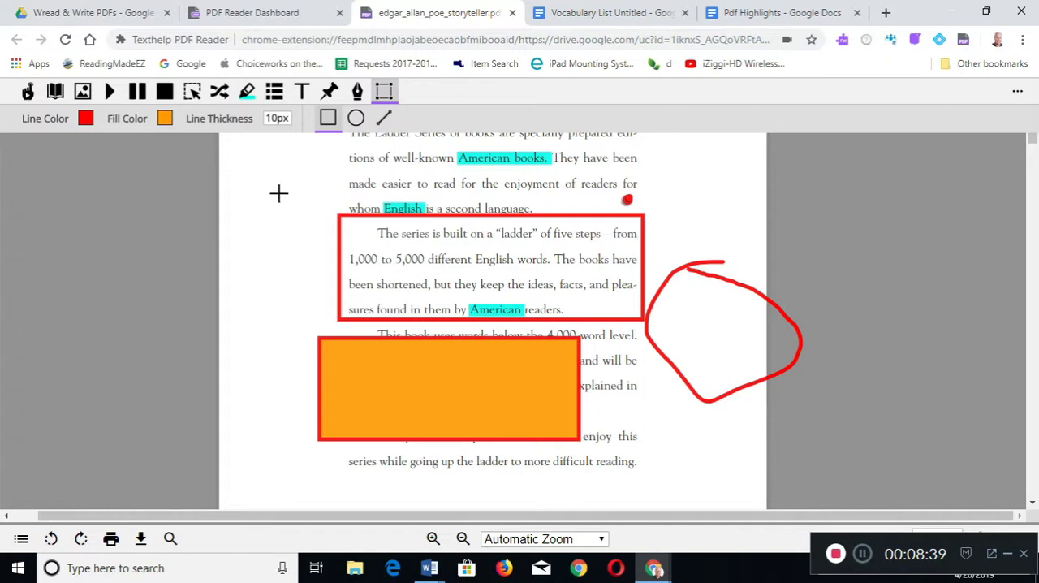
# - Open the PDF Reader options and review the available speech voices, keeping US Ava - Vocalizer
pyautogui.click(1019, 93)
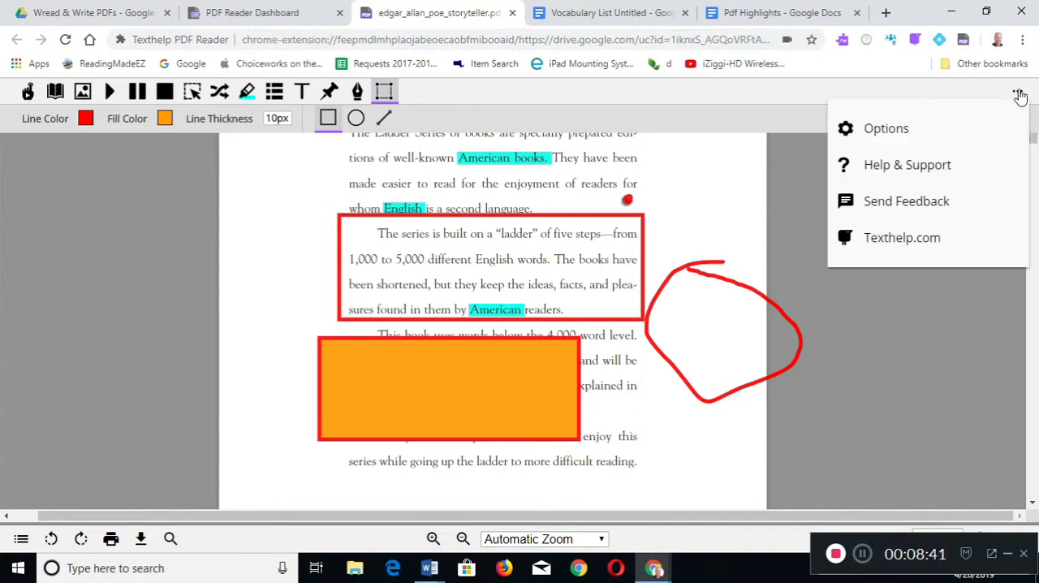
pyautogui.click(923, 130)
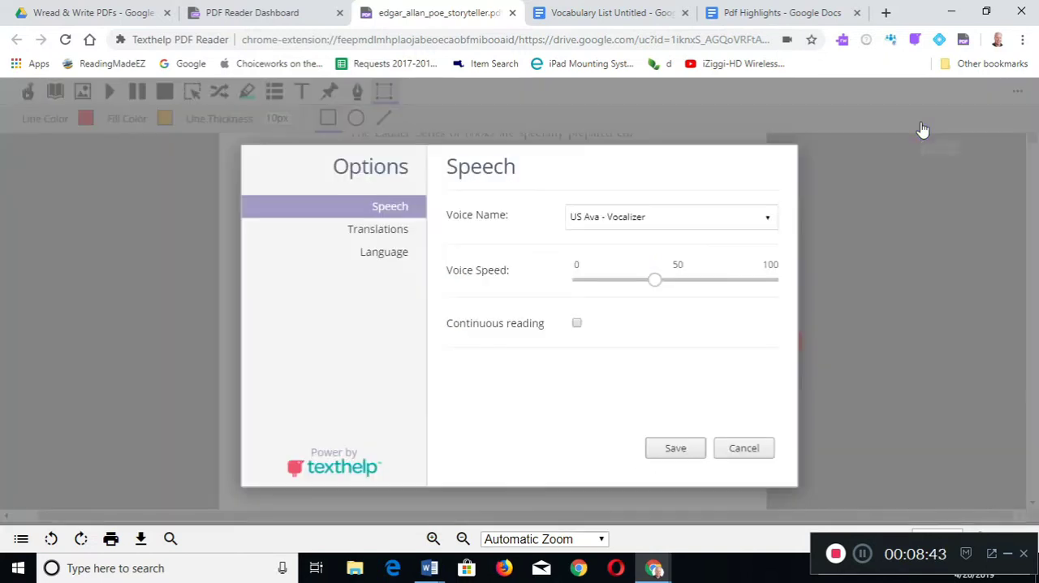
pyautogui.click(606, 225)
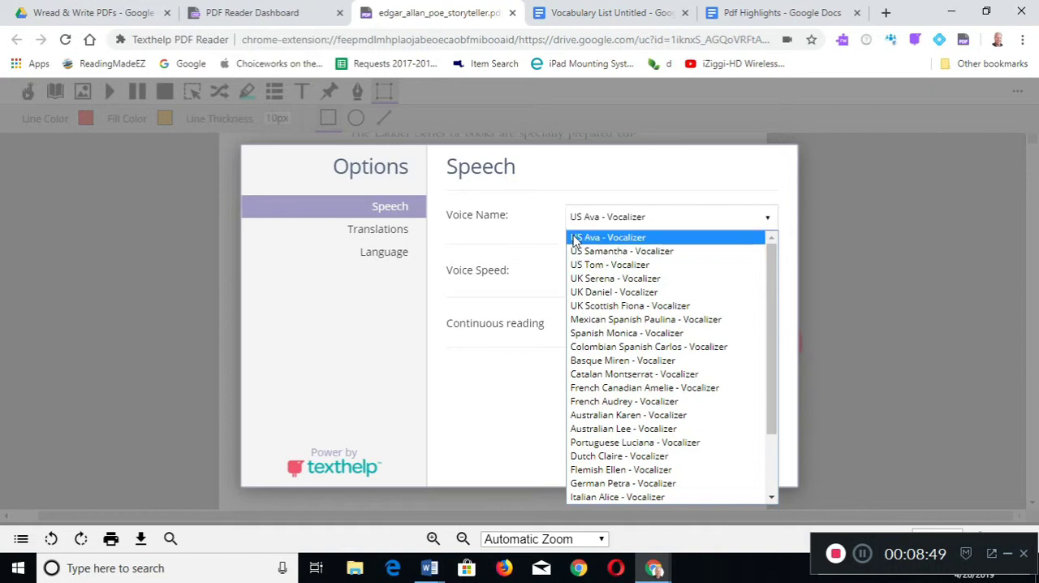
pyautogui.click(607, 237)
# - Review the target and source language choices in the translation options without changing them
pyautogui.click(396, 233)
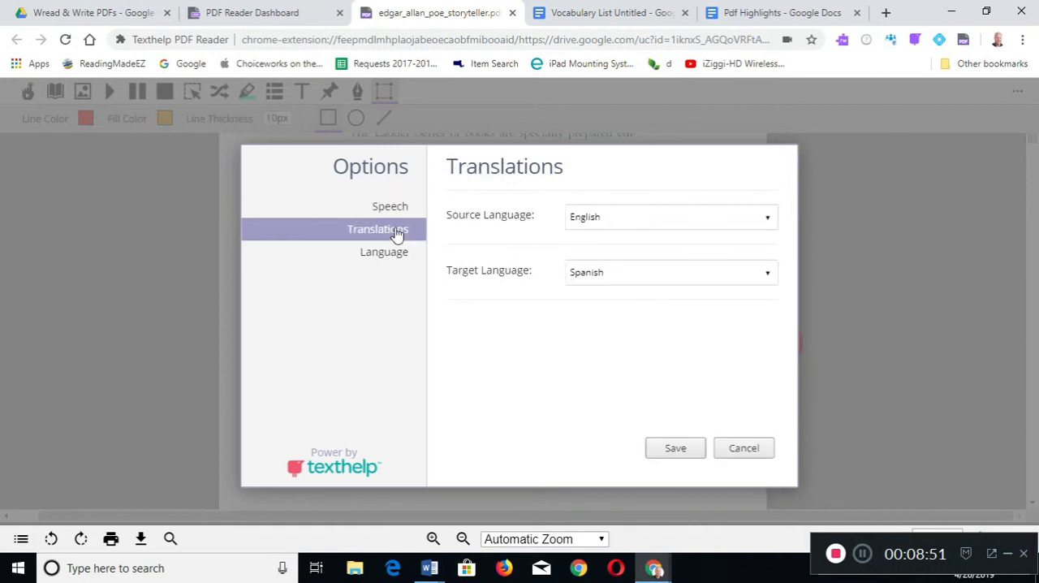
pyautogui.click(599, 275)
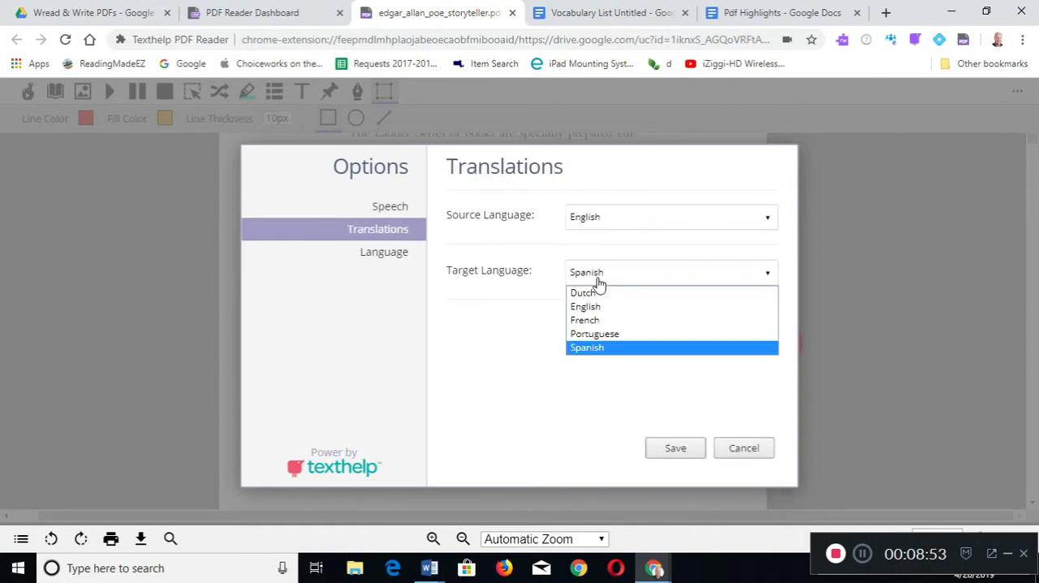
pyautogui.click(583, 272)
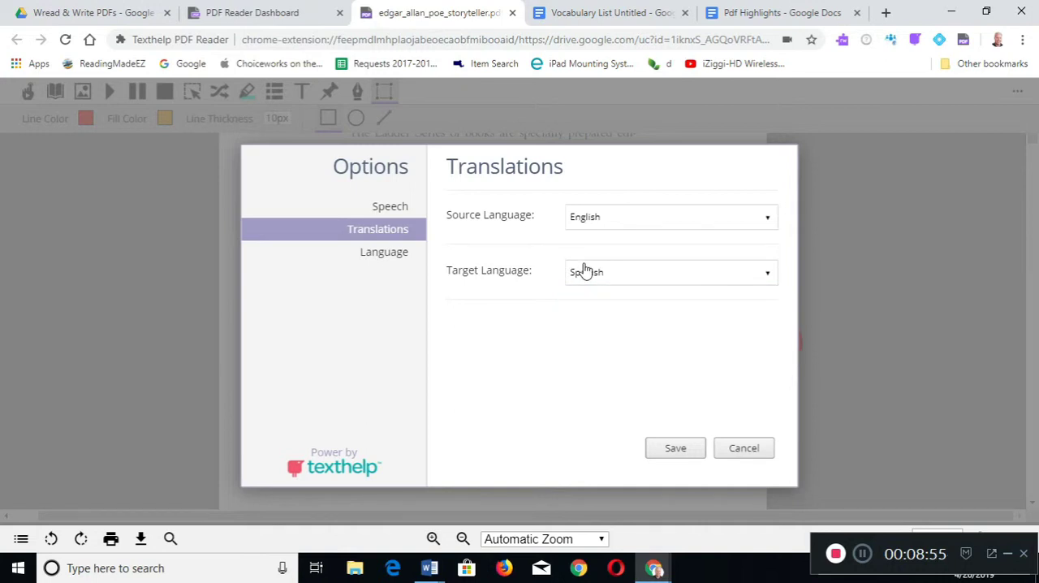
pyautogui.click(586, 217)
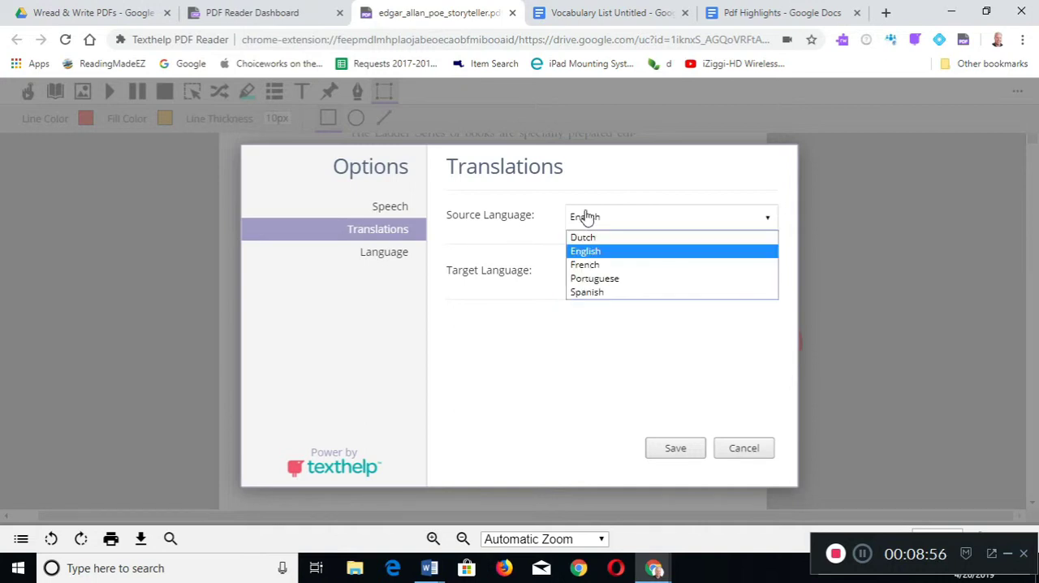
pyautogui.click(547, 241)
# - Review the available interface languages in the language options without changing the selection
pyautogui.click(393, 255)
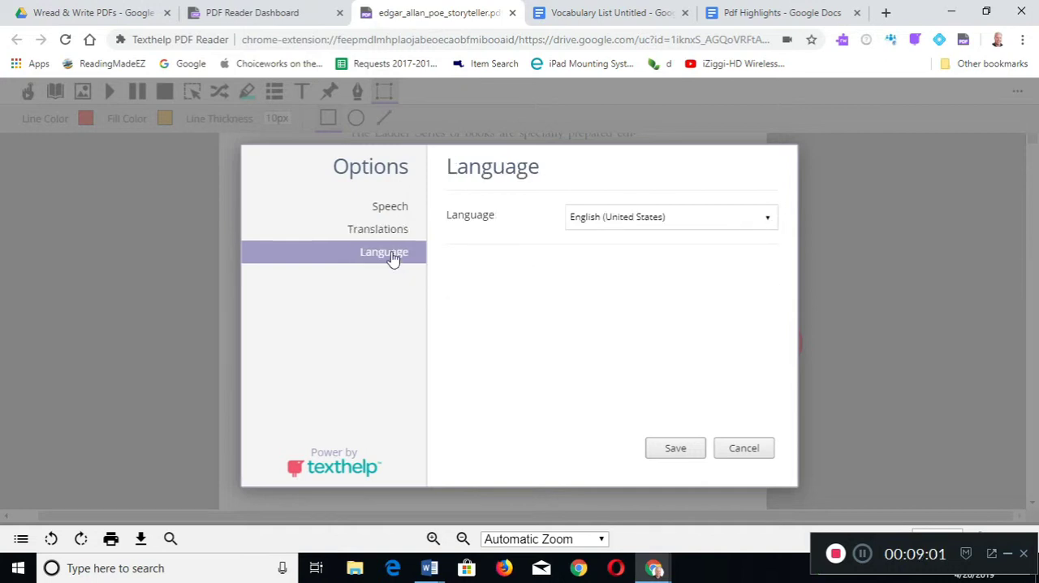
pyautogui.click(620, 228)
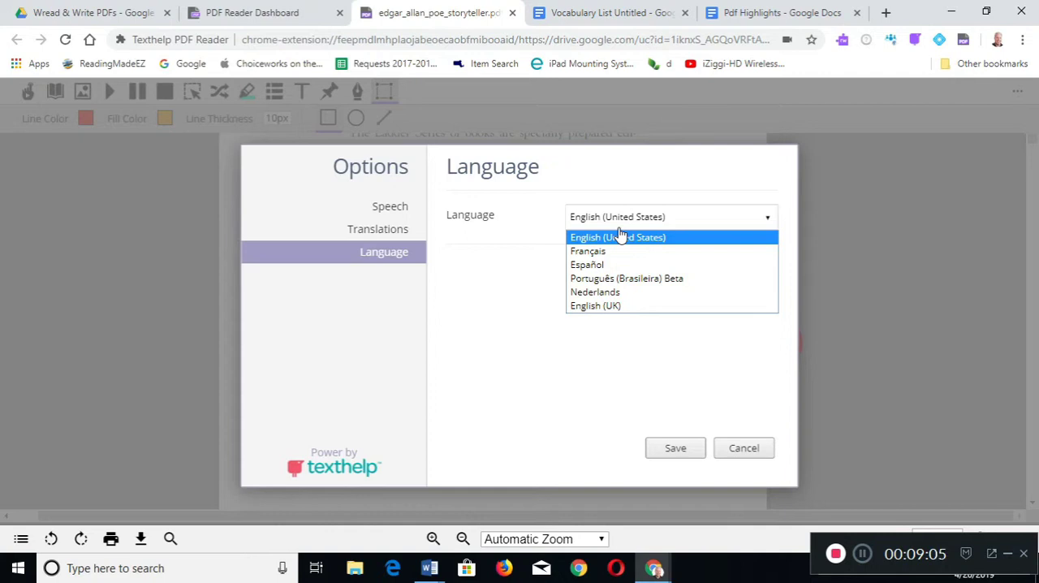
pyautogui.rightClick(528, 228)
pyautogui.click(521, 205)
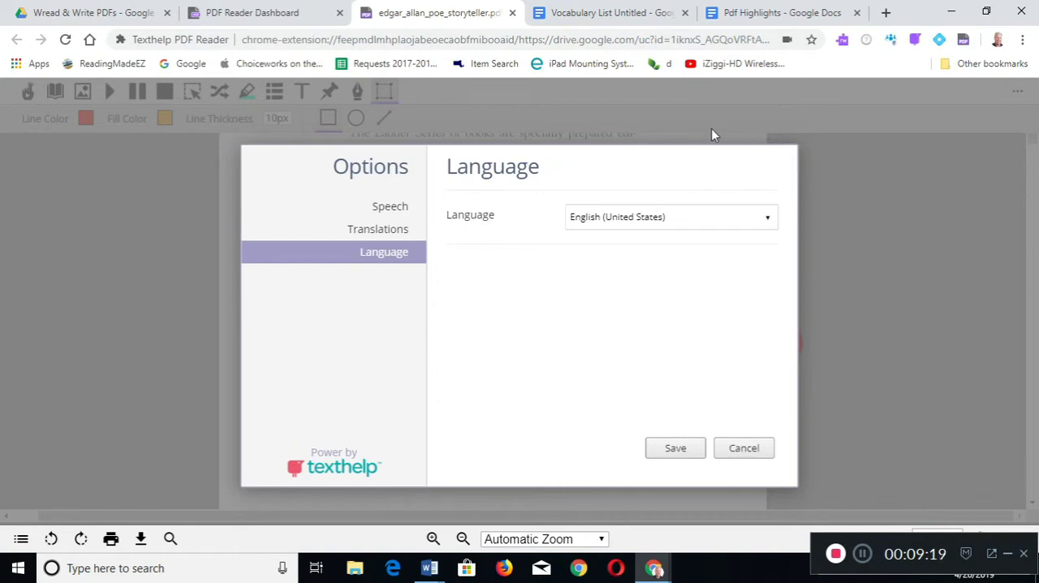
# - Open the Texthelp PDF Reader dashboard in a new browser tab through its extension
pyautogui.click(963, 41)
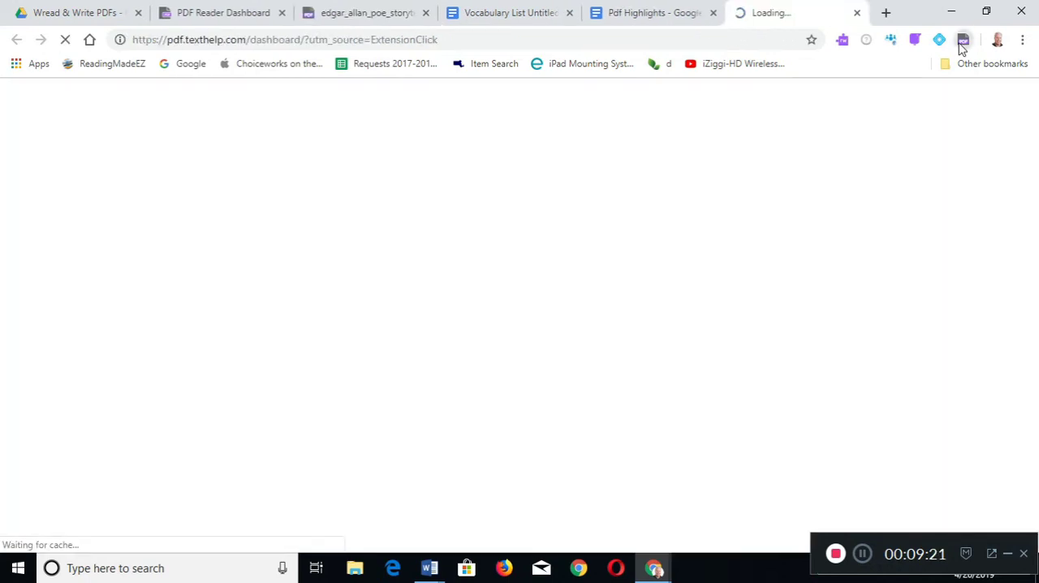